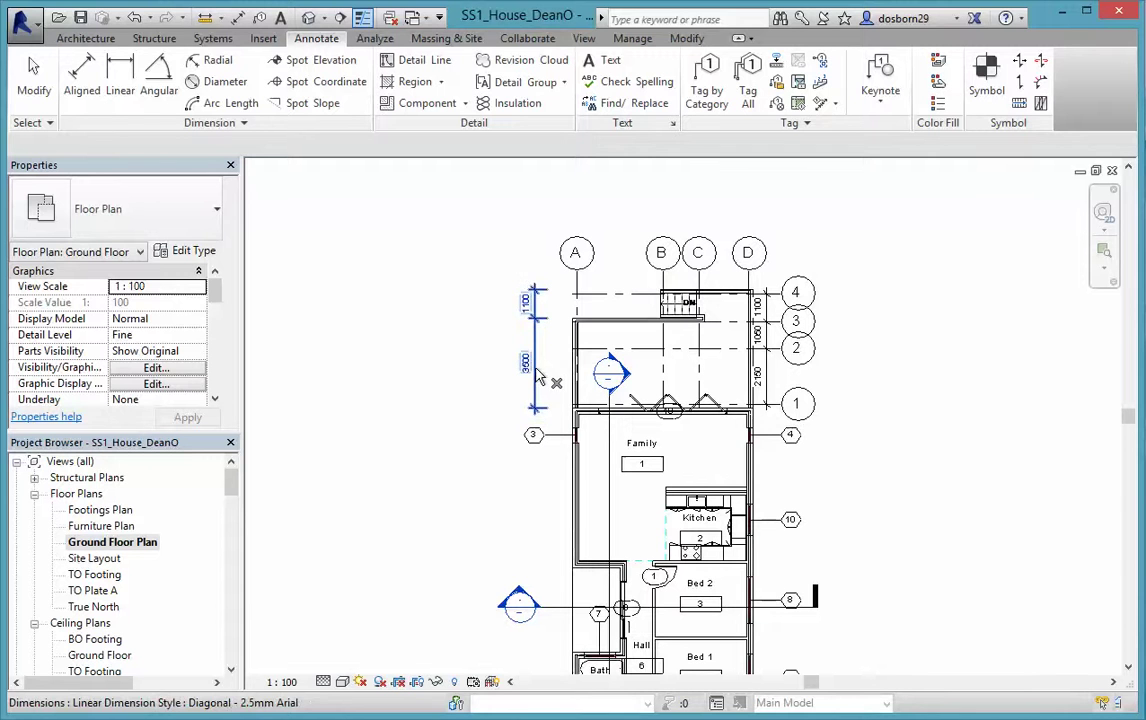
Step: End the Dimension tool and delete the trial dimension string beside grid D
{"action": "key", "text": "Escape"}
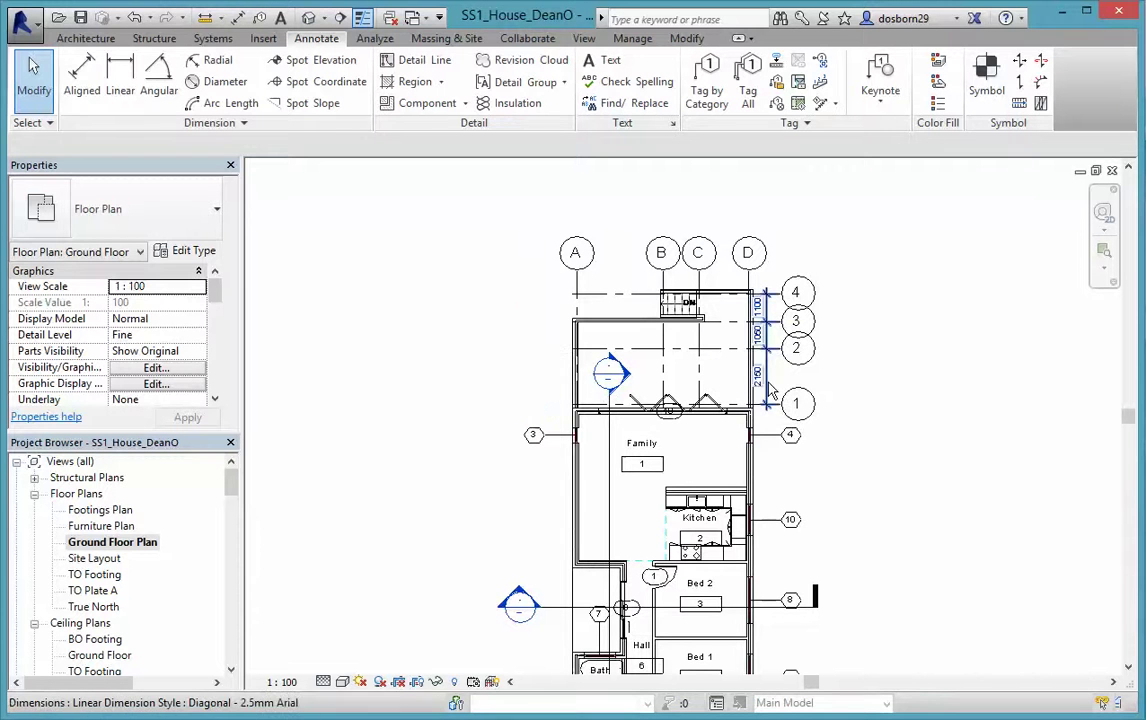
{"action": "left_click", "coordinate": [757, 380]}
{"action": "key", "text": "Delete"}
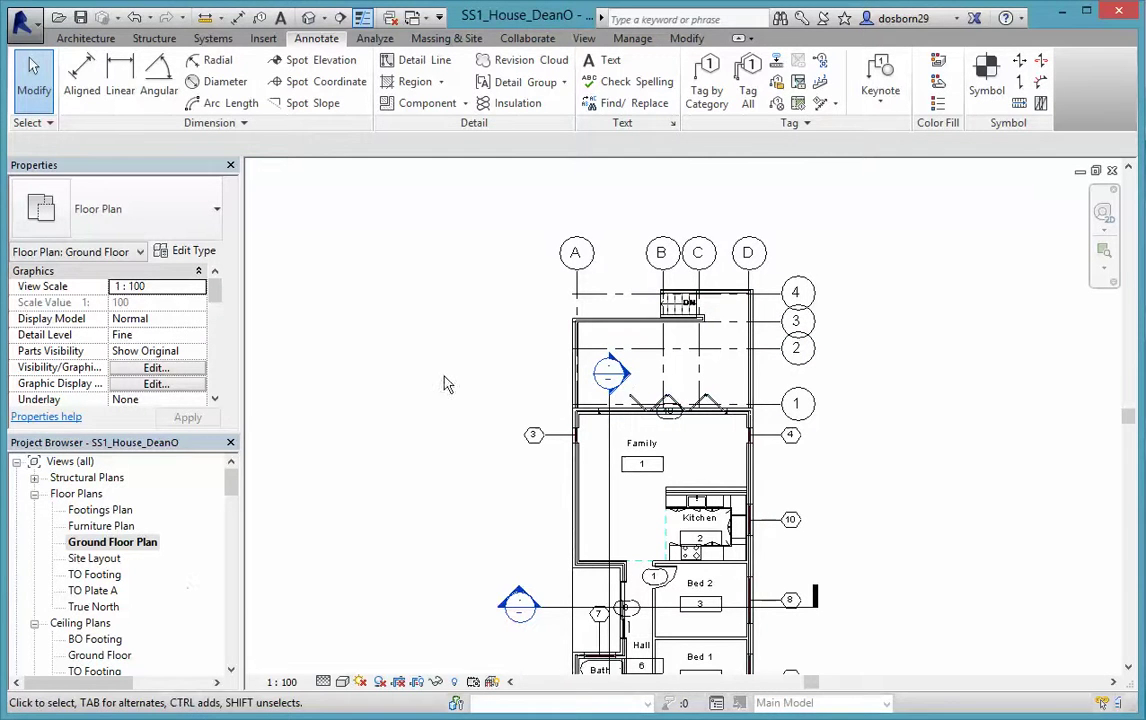
Step: Uncheck Grids under Annotation Categories in the view's Visibility/Graphics settings
{"action": "left_click", "coordinate": [158, 368]}
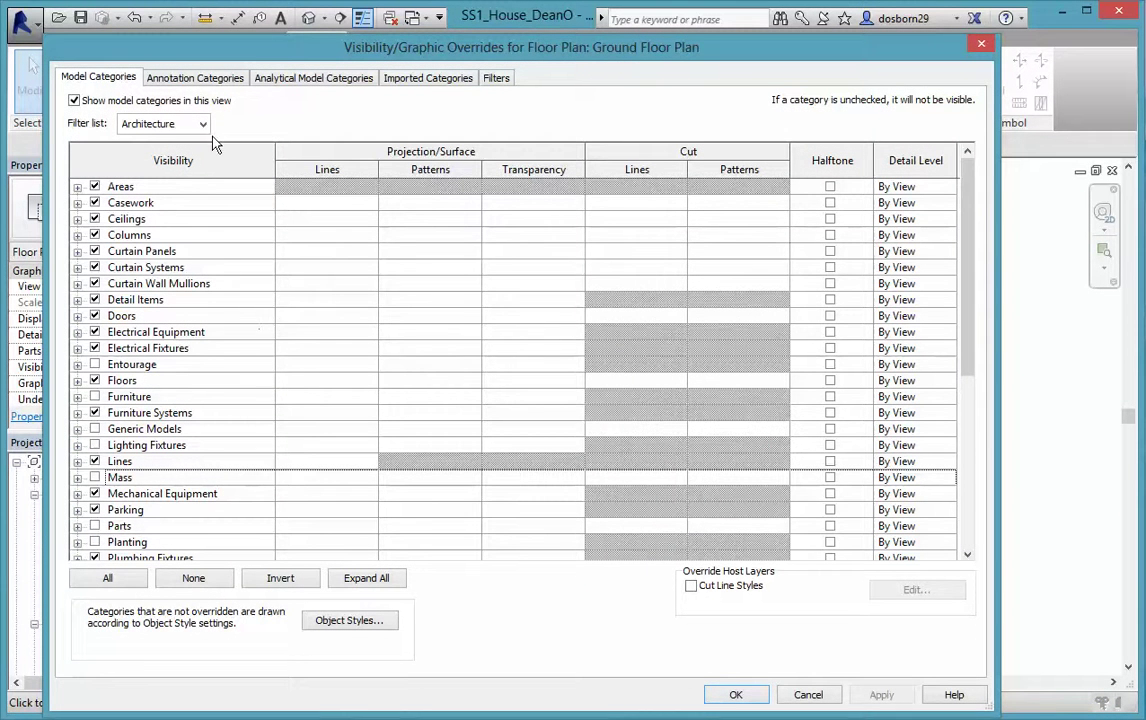
{"action": "left_click", "coordinate": [195, 80]}
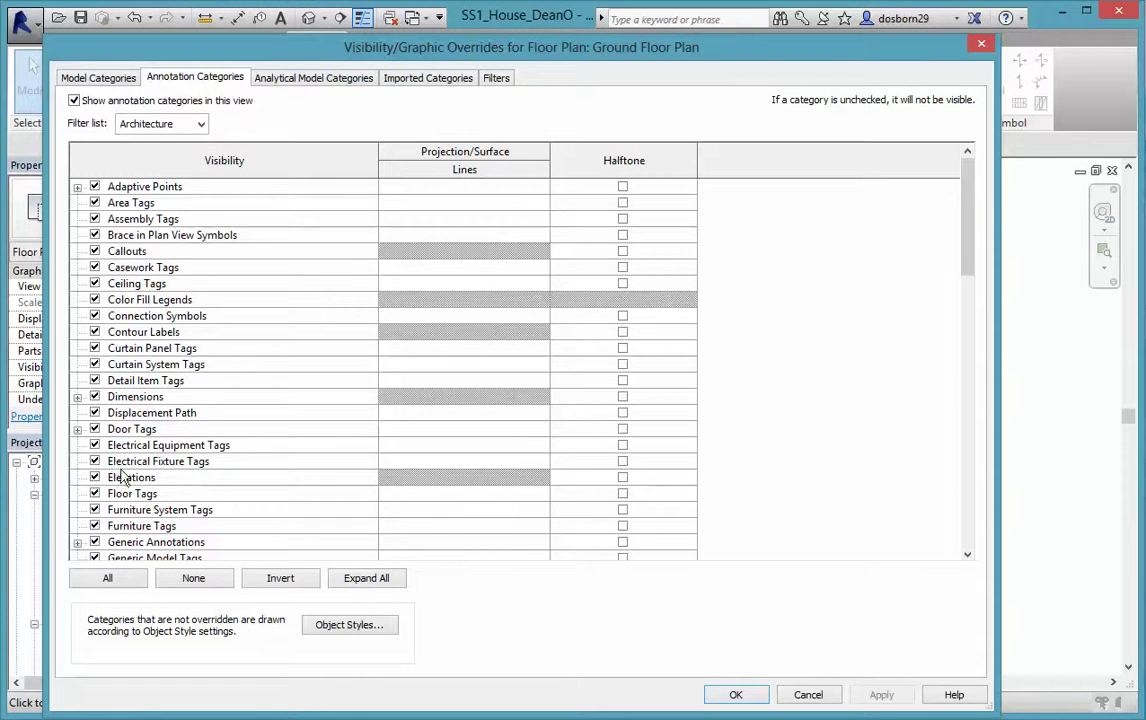
{"action": "scroll", "coordinate": [175, 481], "scroll_direction": "down", "scroll_amount": 1}
{"action": "scroll", "coordinate": [178, 481], "scroll_direction": "down", "scroll_amount": 1}
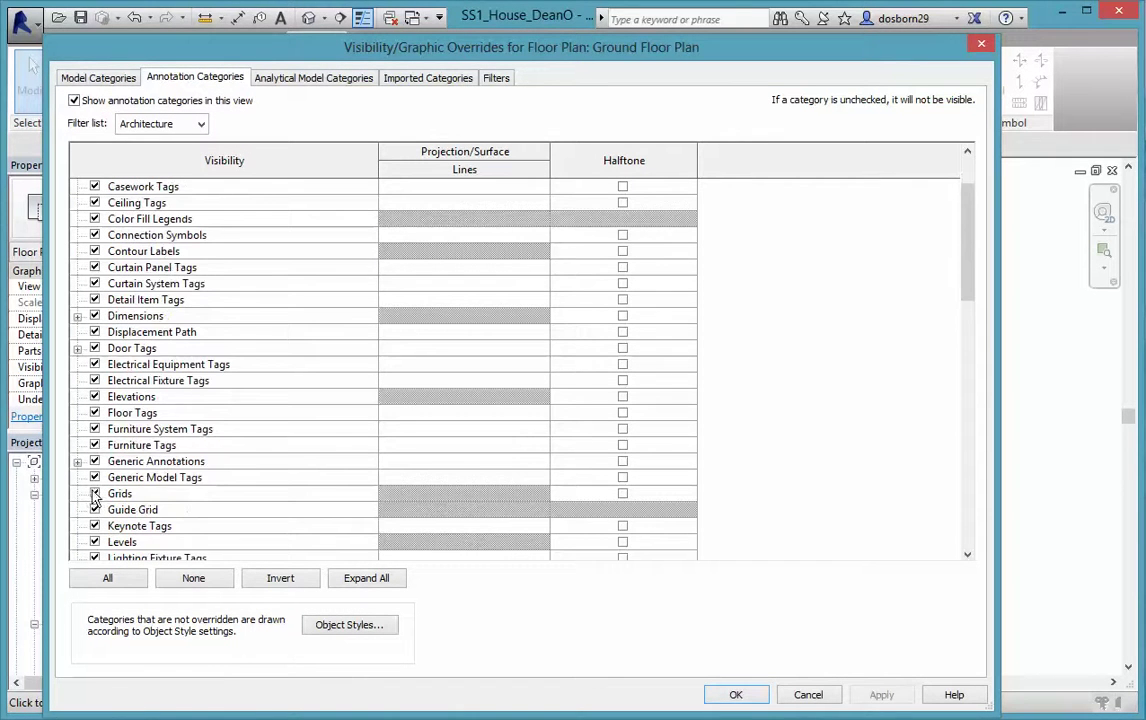
{"action": "left_click", "coordinate": [95, 493]}
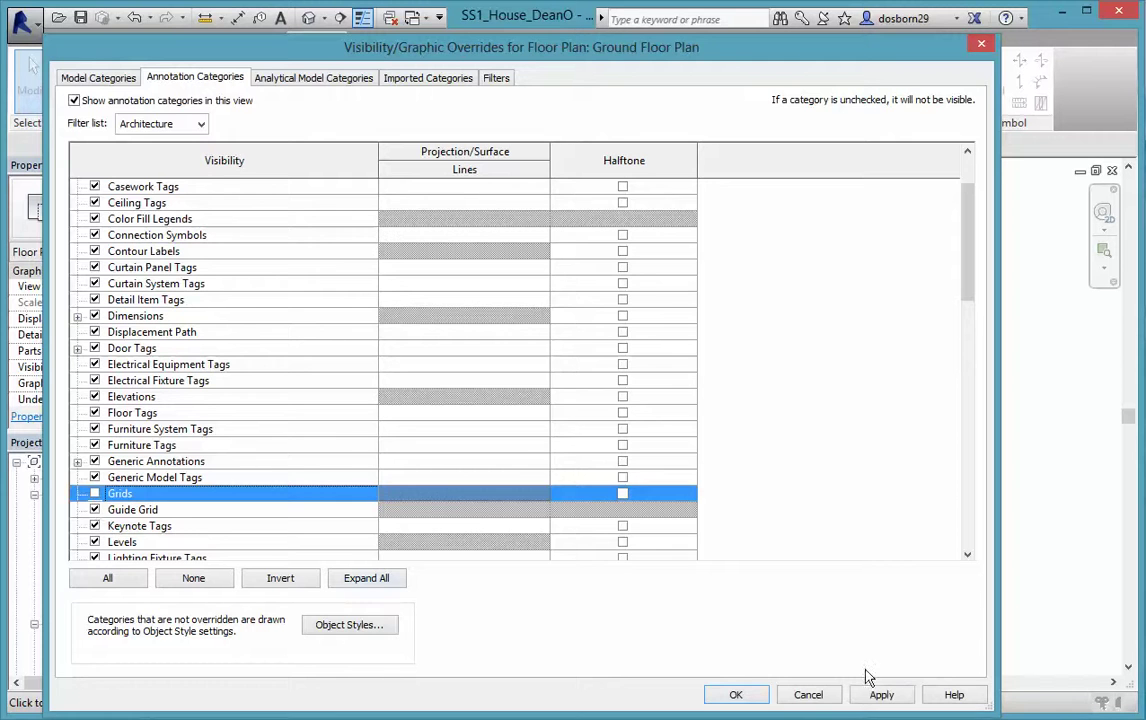
{"action": "left_click", "coordinate": [758, 694]}
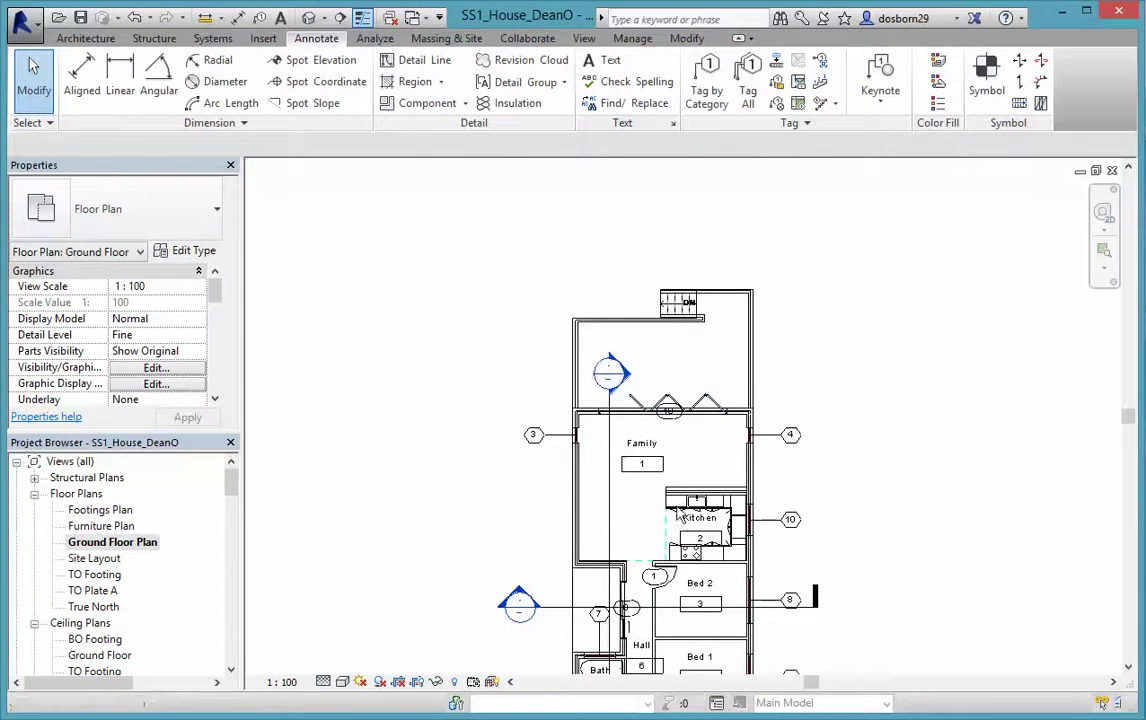
Step: Split the Section 2 line so its head jogs up above the patio
{"action": "scroll", "coordinate": [711, 493], "scroll_direction": "down", "scroll_amount": 1}
{"action": "scroll", "coordinate": [618, 478], "scroll_direction": "up", "scroll_amount": 1}
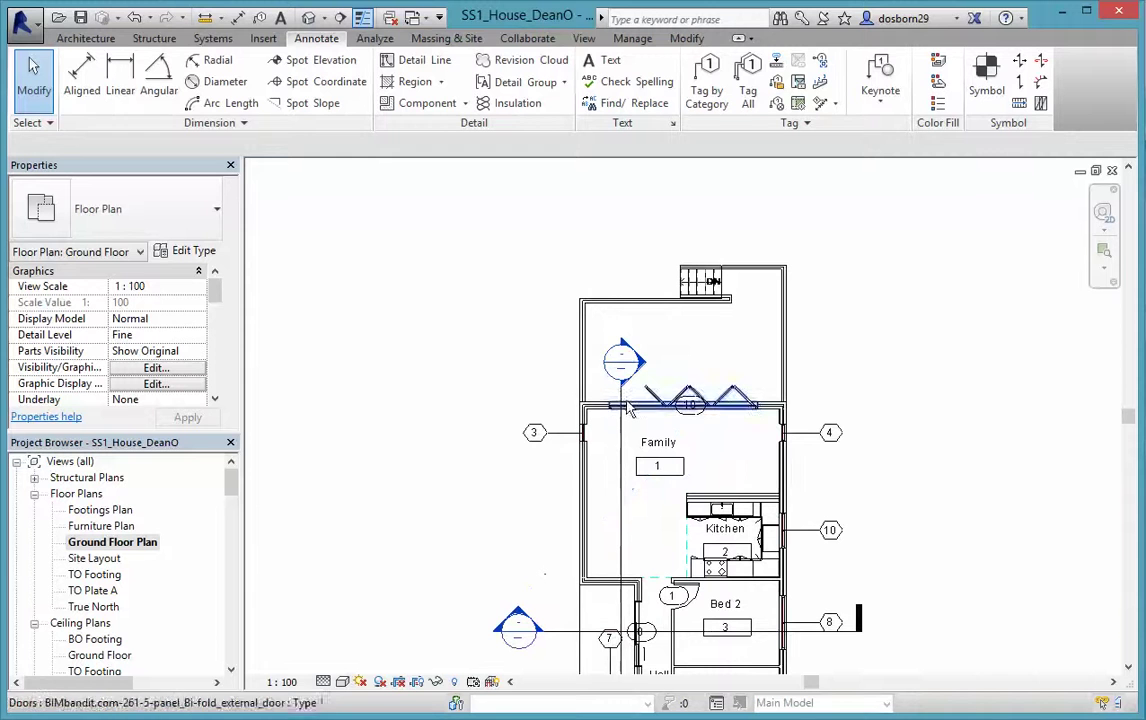
{"action": "left_click", "coordinate": [622, 465]}
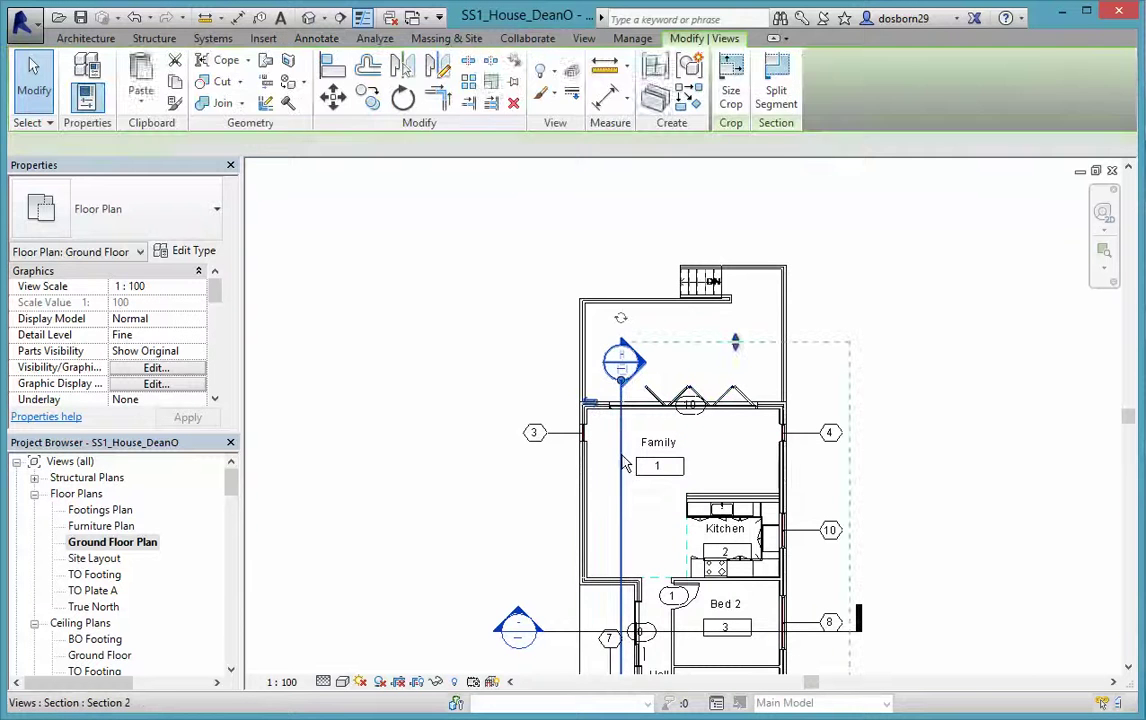
{"action": "left_click", "coordinate": [622, 386]}
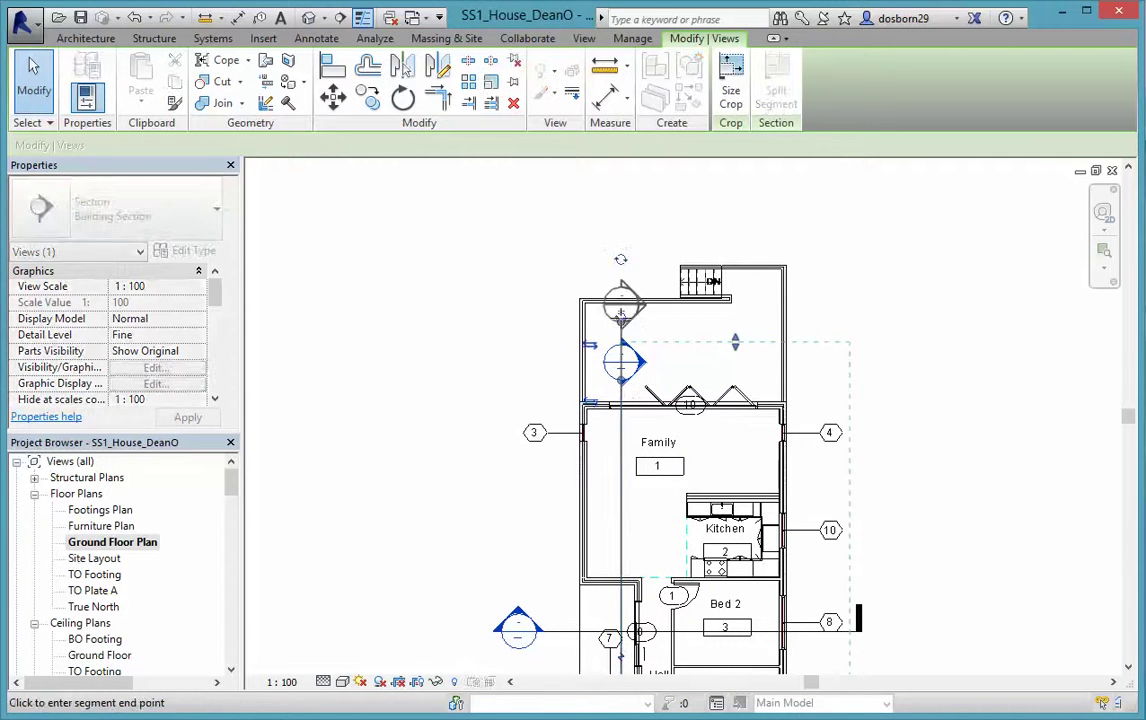
{"action": "left_click", "coordinate": [622, 362]}
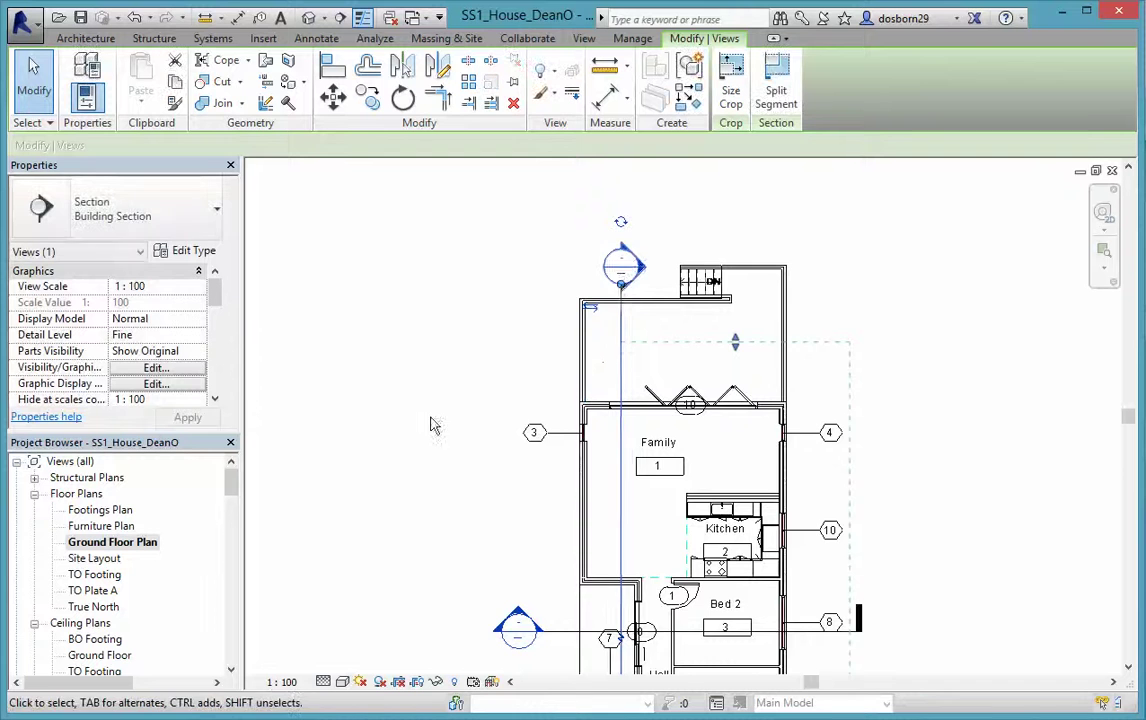
Step: Pull both ends of the Section 2 line slightly inward
{"action": "scroll", "coordinate": [412, 524], "scroll_direction": "down", "scroll_amount": 2}
{"action": "middle_click_drag", "start_coordinate": [412, 573], "coordinate": [472, 420]}
{"action": "scroll", "coordinate": [595, 482], "scroll_direction": "up", "scroll_amount": 2}
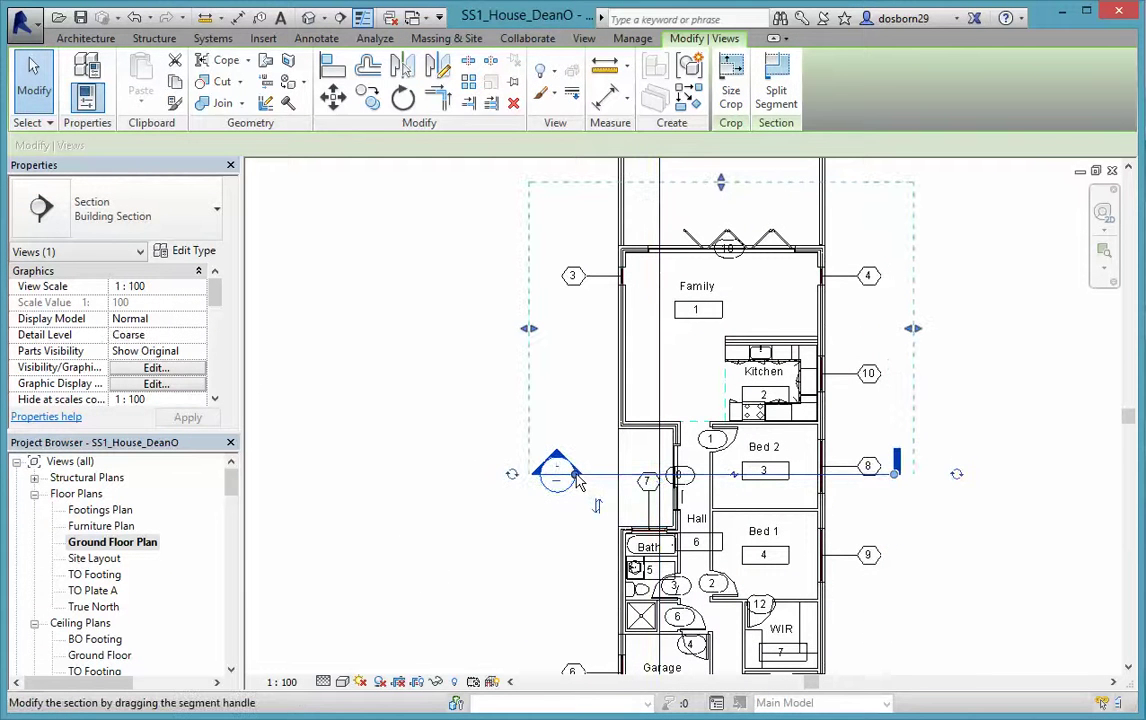
{"action": "left_click_drag", "start_coordinate": [578, 483], "coordinate": [591, 485]}
{"action": "left_click_drag", "start_coordinate": [897, 482], "coordinate": [892, 482]}
{"action": "left_click", "coordinate": [940, 543]}
Step: Shorten the right end of the lower section line
{"action": "scroll", "coordinate": [940, 543], "scroll_direction": "down", "scroll_amount": 2}
{"action": "middle_click_drag", "start_coordinate": [954, 545], "coordinate": [962, 555]}
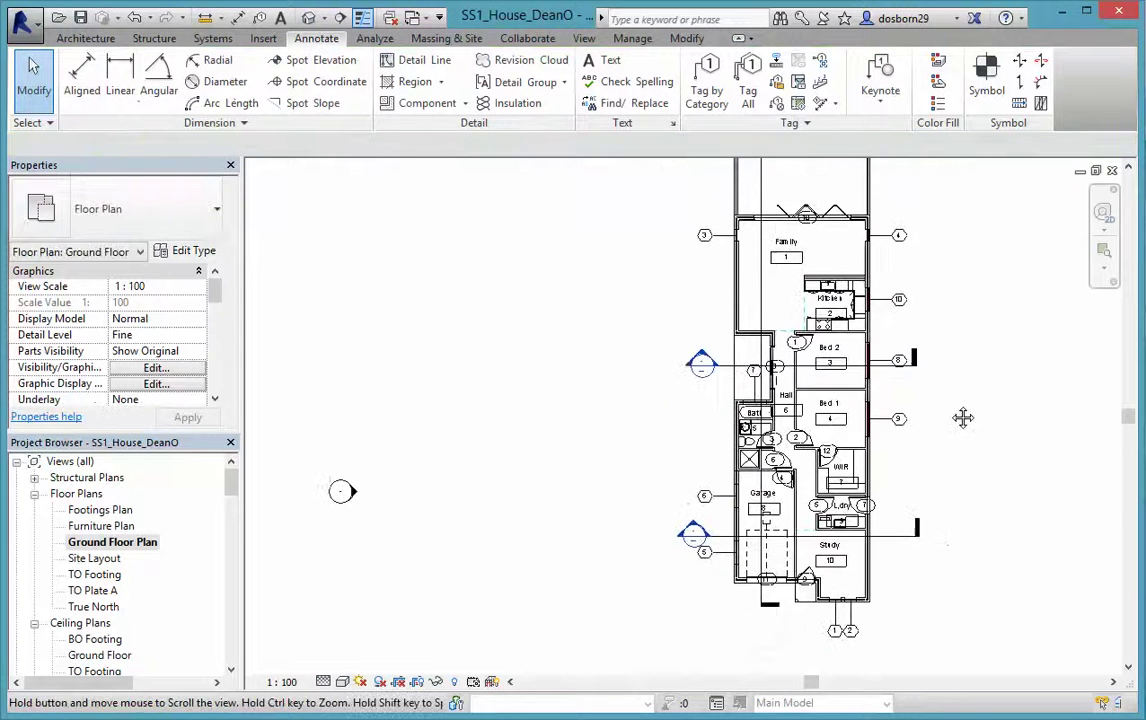
{"action": "left_click", "coordinate": [722, 538]}
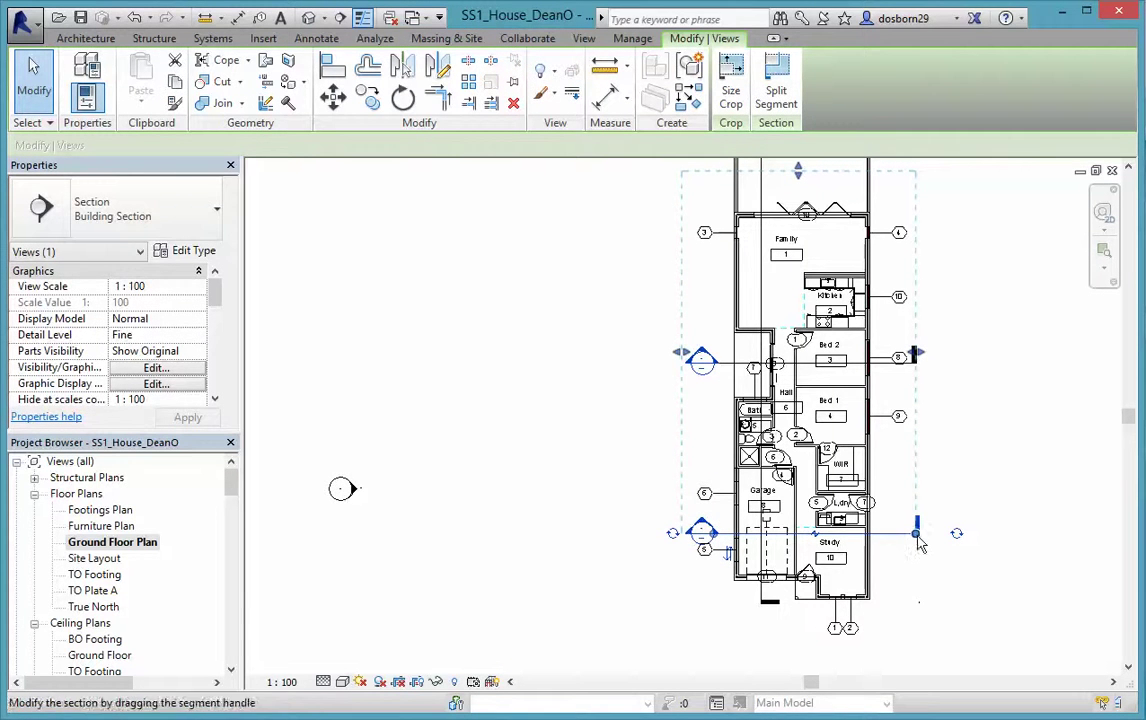
{"action": "left_click_drag", "start_coordinate": [916, 533], "coordinate": [912, 535]}
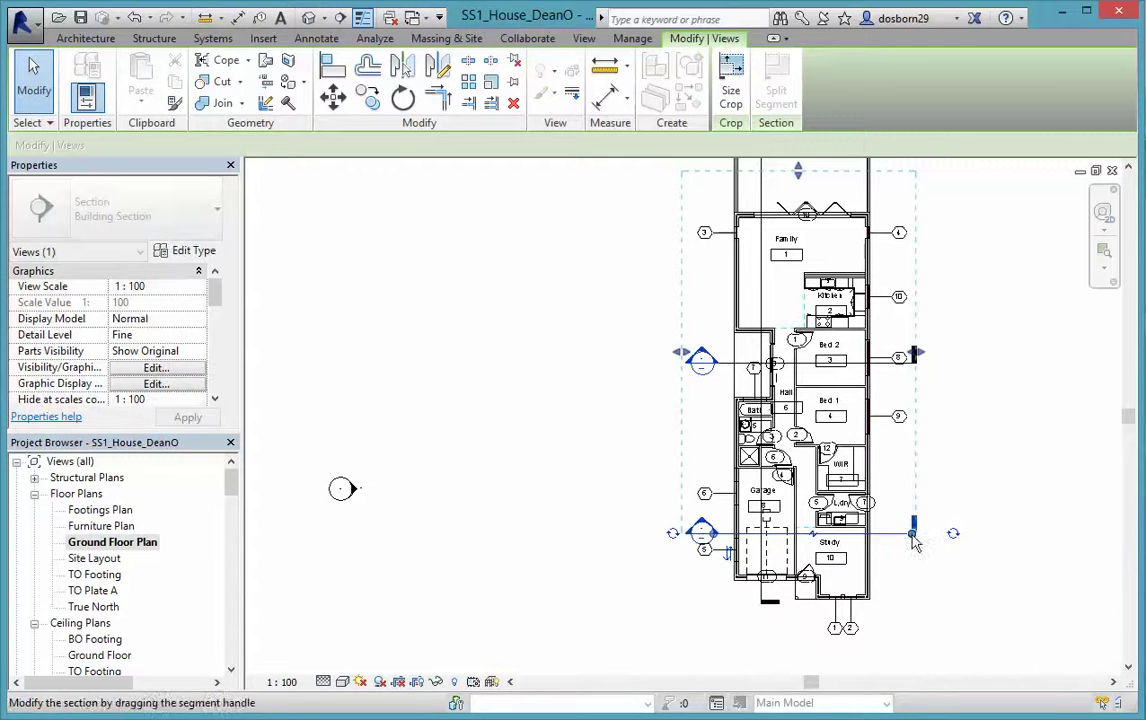
{"action": "left_click", "coordinate": [921, 615]}
{"action": "scroll", "coordinate": [921, 615], "scroll_direction": "down", "scroll_amount": 1}
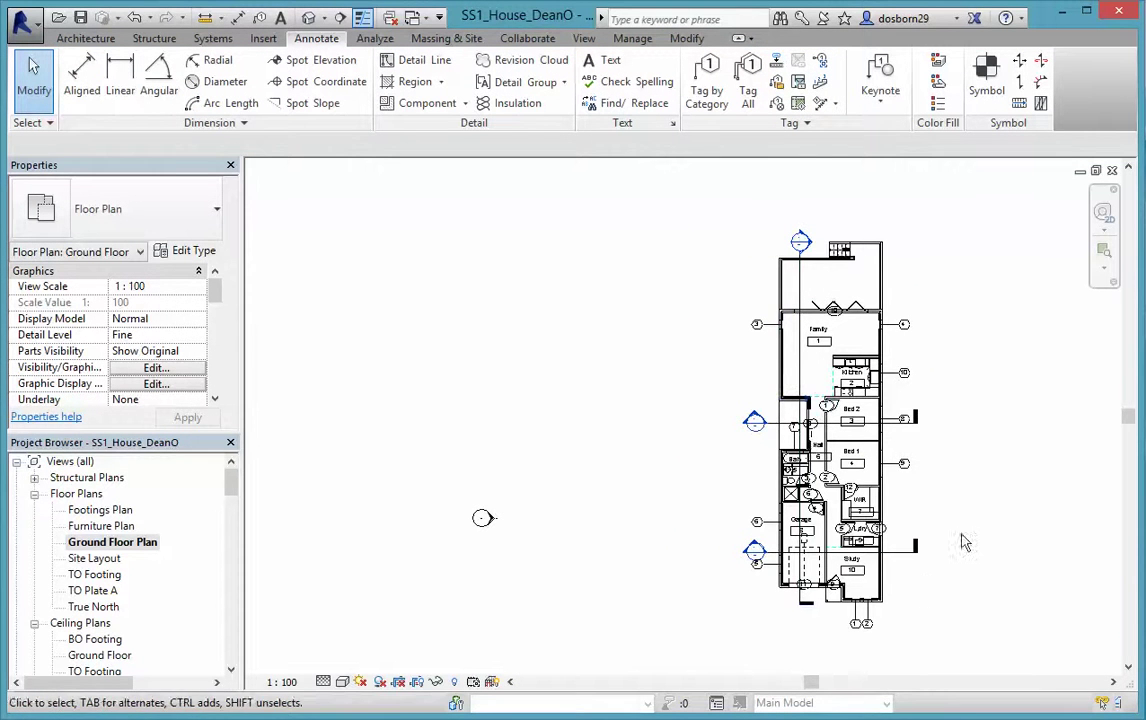
{"action": "middle_click_drag", "start_coordinate": [975, 531], "coordinate": [790, 525]}
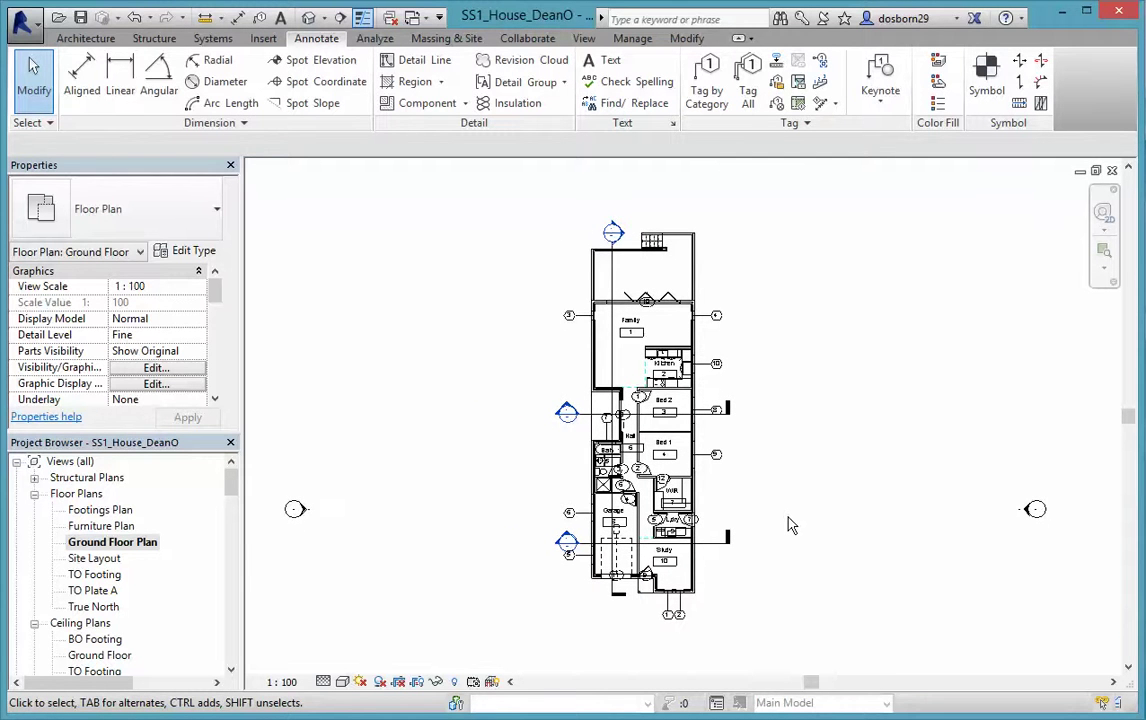
Step: Uncheck <Room Separation> under Model Categories Lines in Visibility/Graphics and apply
{"action": "scroll", "coordinate": [525, 367], "scroll_direction": "up", "scroll_amount": 1}
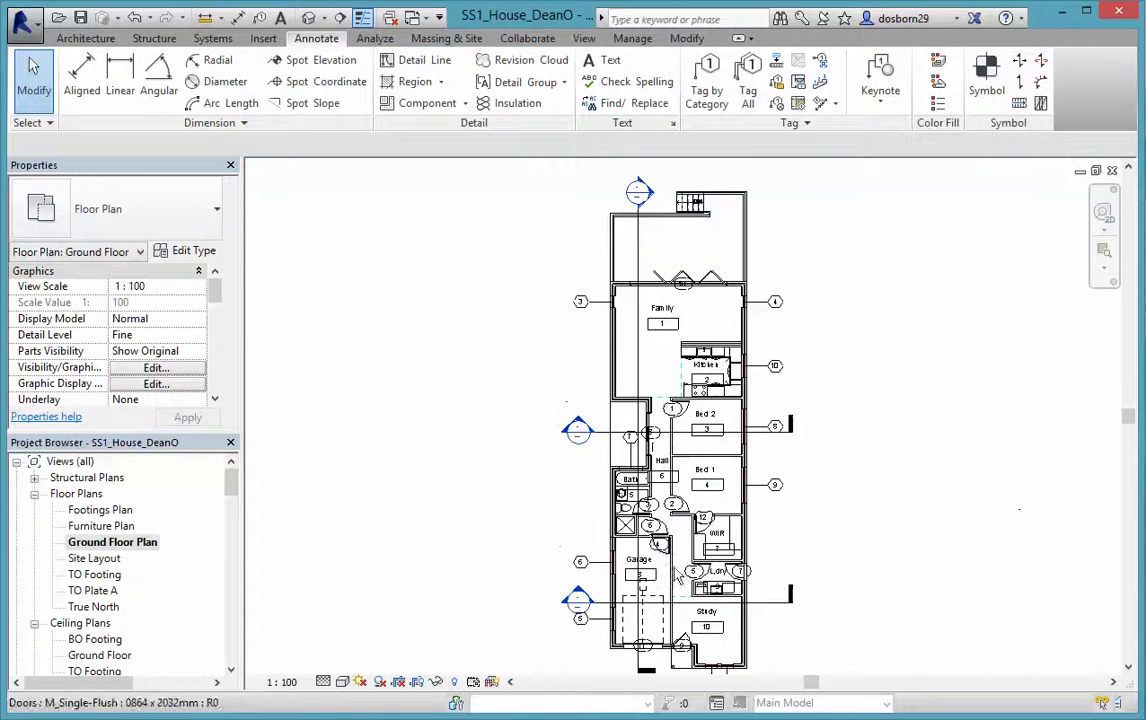
{"action": "scroll", "coordinate": [863, 529], "scroll_direction": "down", "scroll_amount": 1}
{"action": "middle_click_drag", "start_coordinate": [848, 549], "coordinate": [843, 498]}
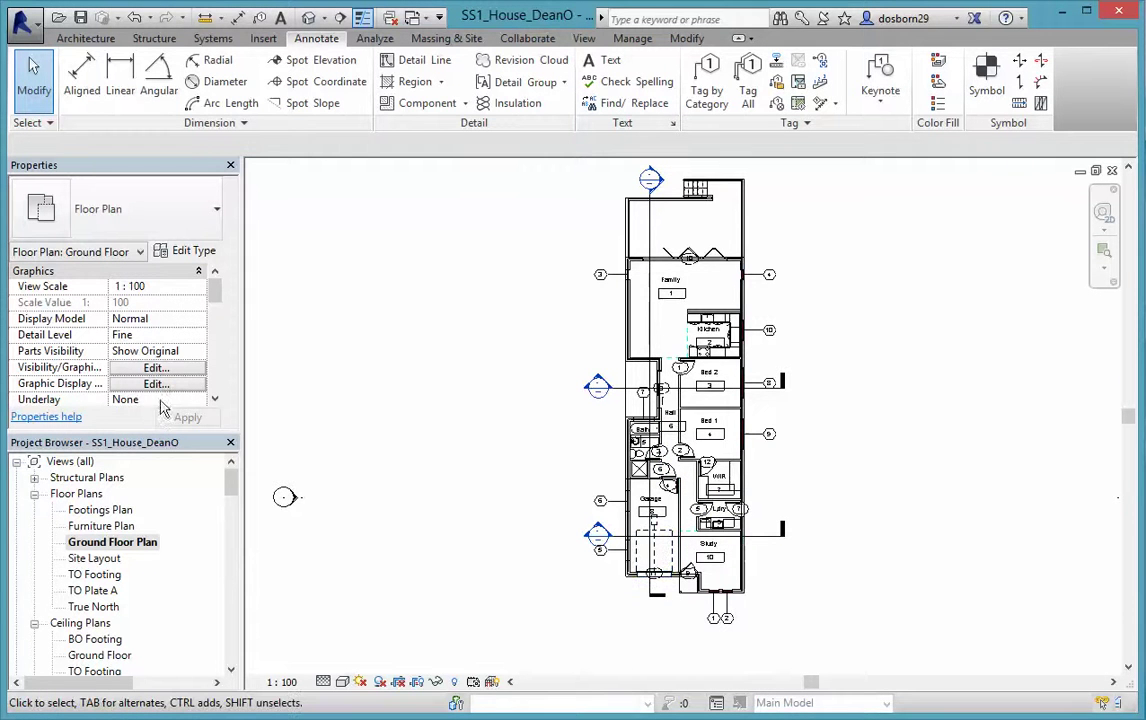
{"action": "left_click", "coordinate": [155, 367]}
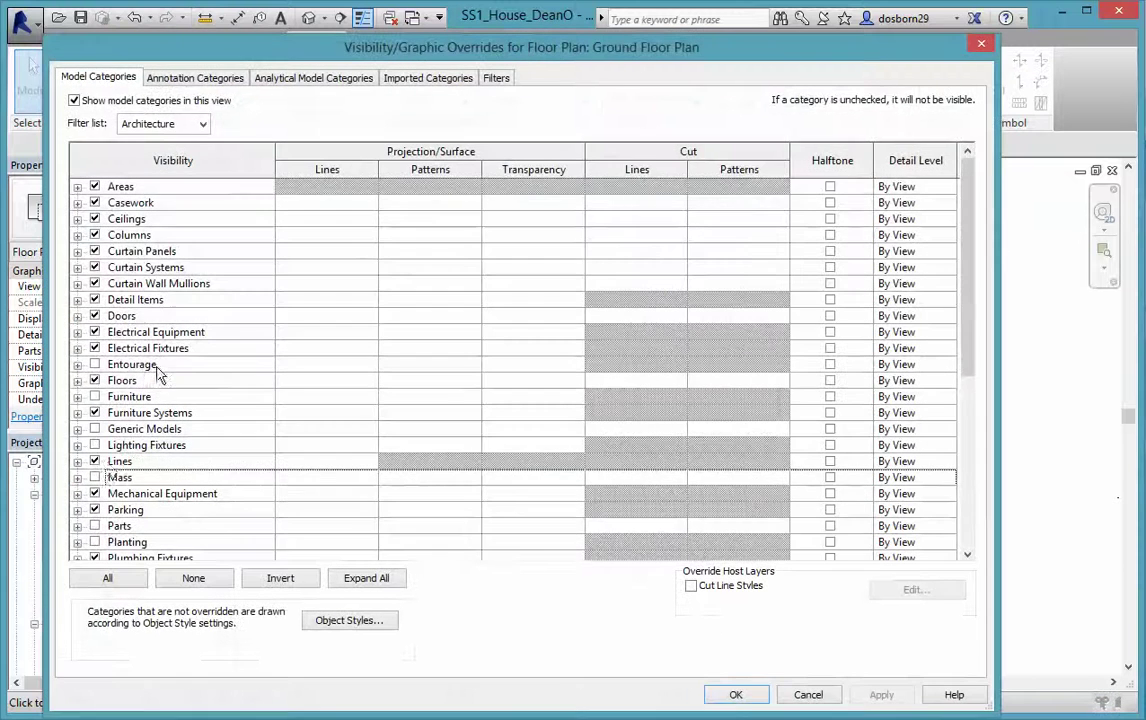
{"action": "left_click", "coordinate": [78, 462]}
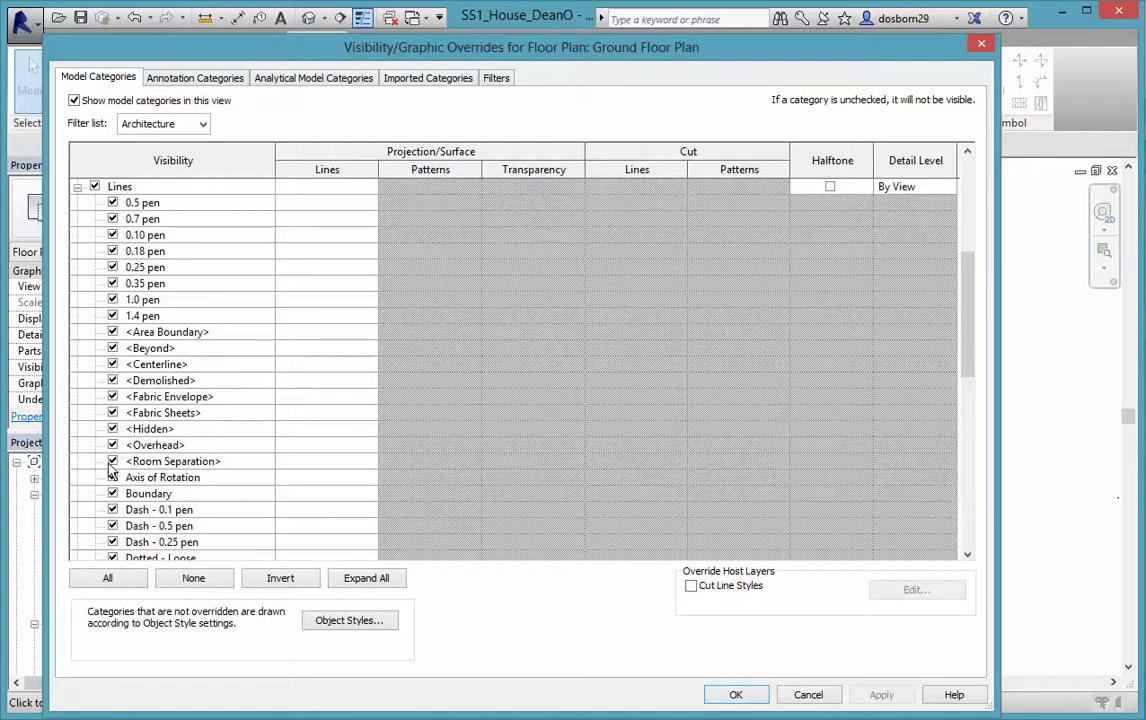
{"action": "left_click", "coordinate": [112, 463]}
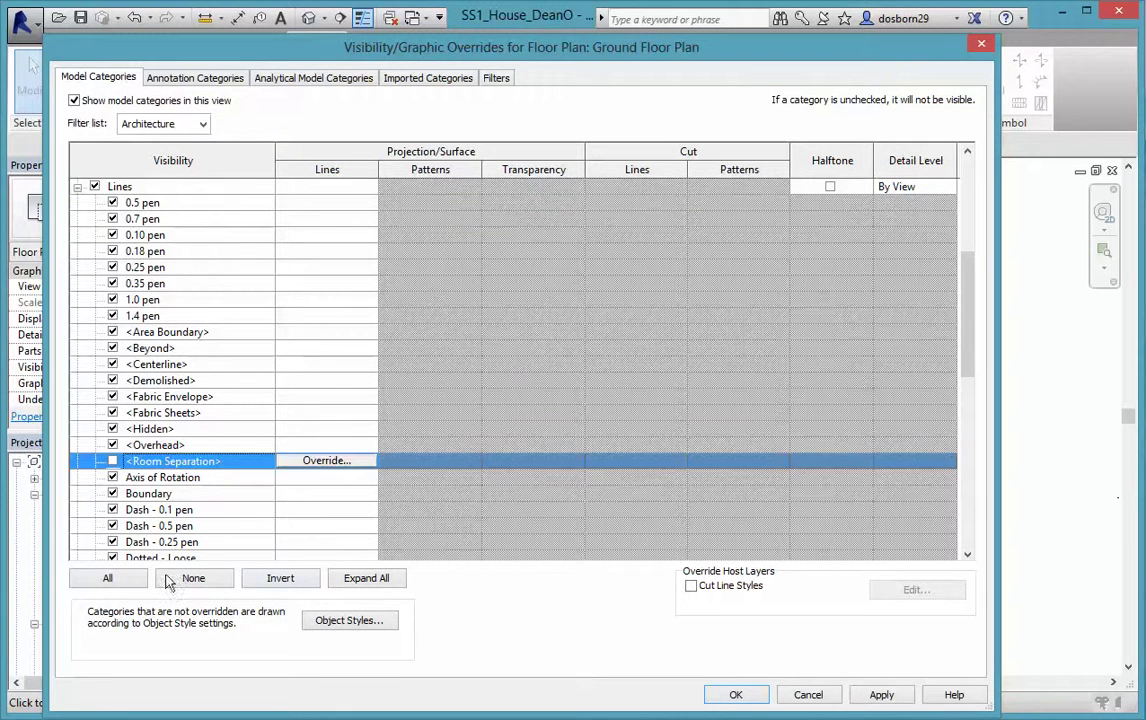
{"action": "left_click", "coordinate": [881, 695]}
Step: Close Visibility/Graphic Overrides with OK and switch to the floor-plan PDF in Acrobat
{"action": "left_click", "coordinate": [736, 695]}
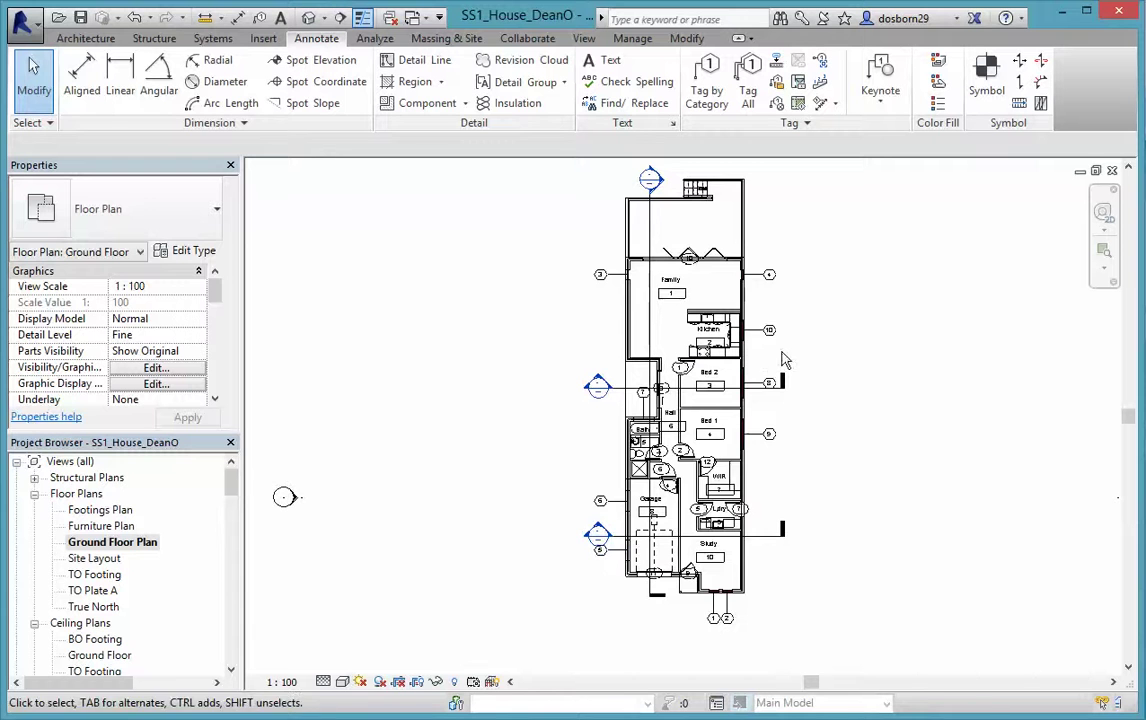
{"action": "middle_click_drag", "start_coordinate": [839, 371], "coordinate": [833, 432]}
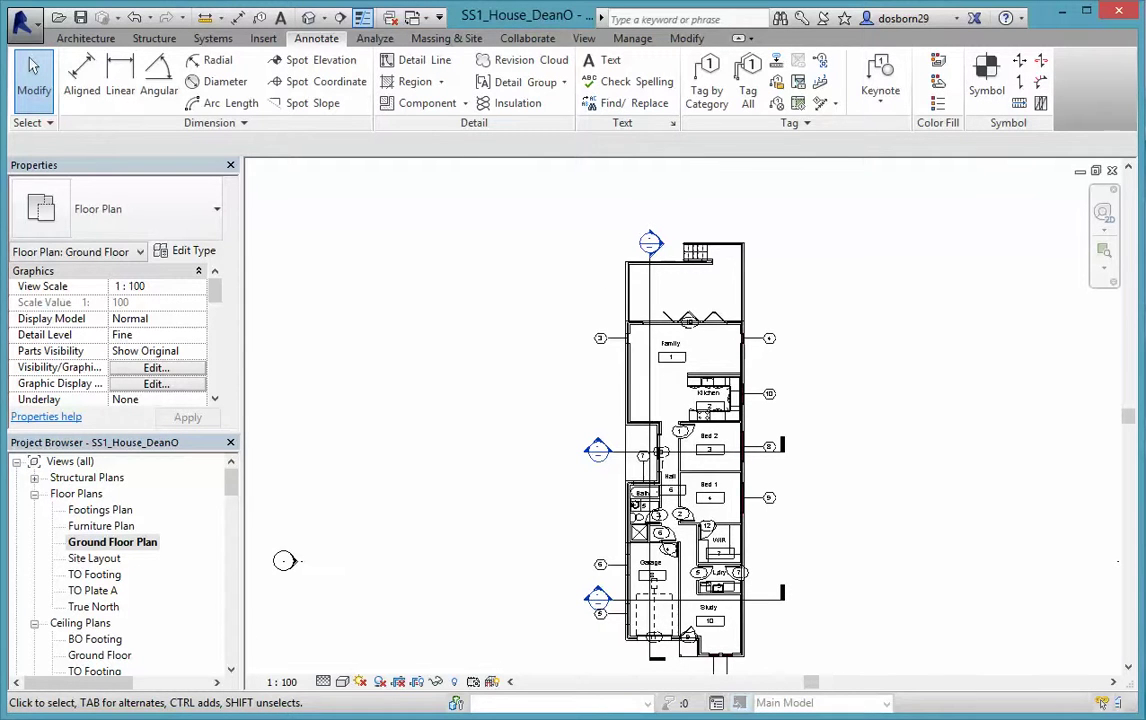
{"action": "key", "text": "alt+Tab"}
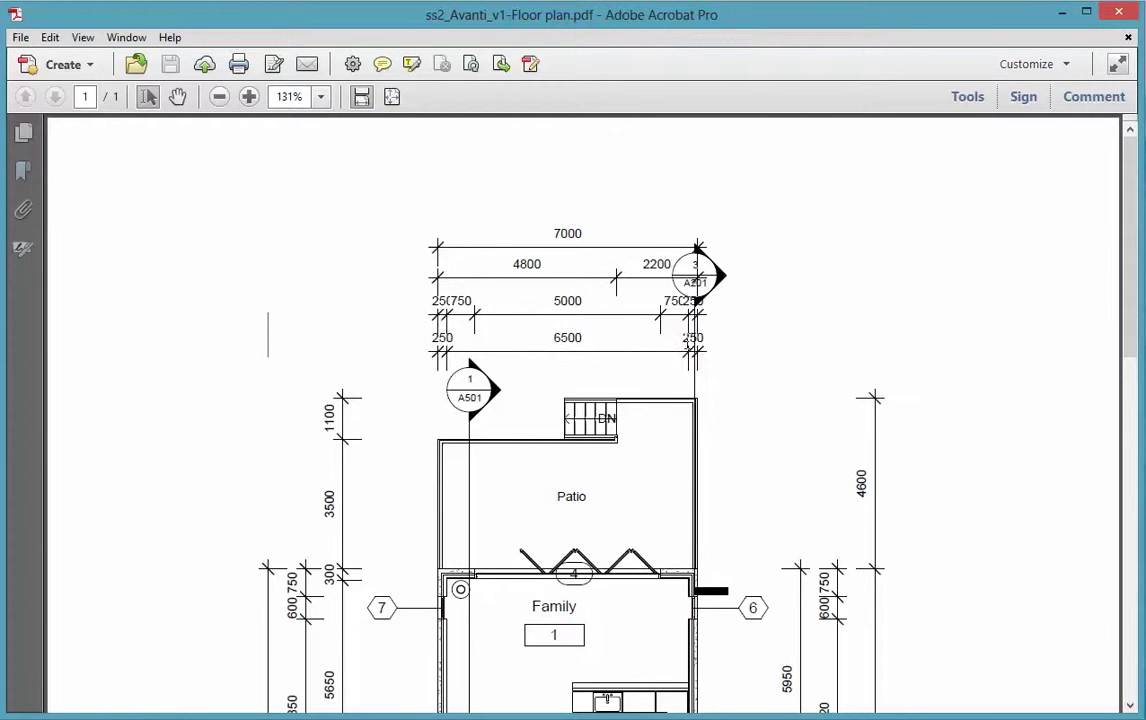
Step: Scroll the Avanti PDF to study the 7000, 4800/2200 and 6500 runs above the patio
{"action": "scroll", "coordinate": [788, 368], "scroll_direction": "down", "scroll_amount": 1}
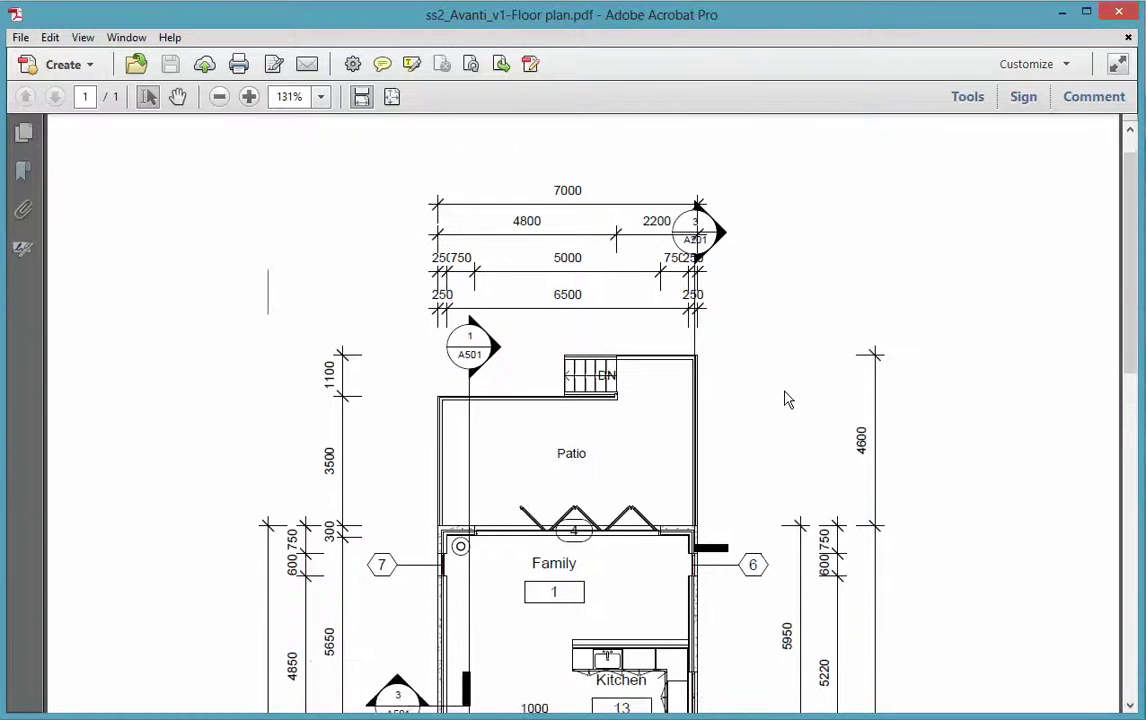
{"action": "scroll", "coordinate": [786, 399], "scroll_direction": "down", "scroll_amount": 2}
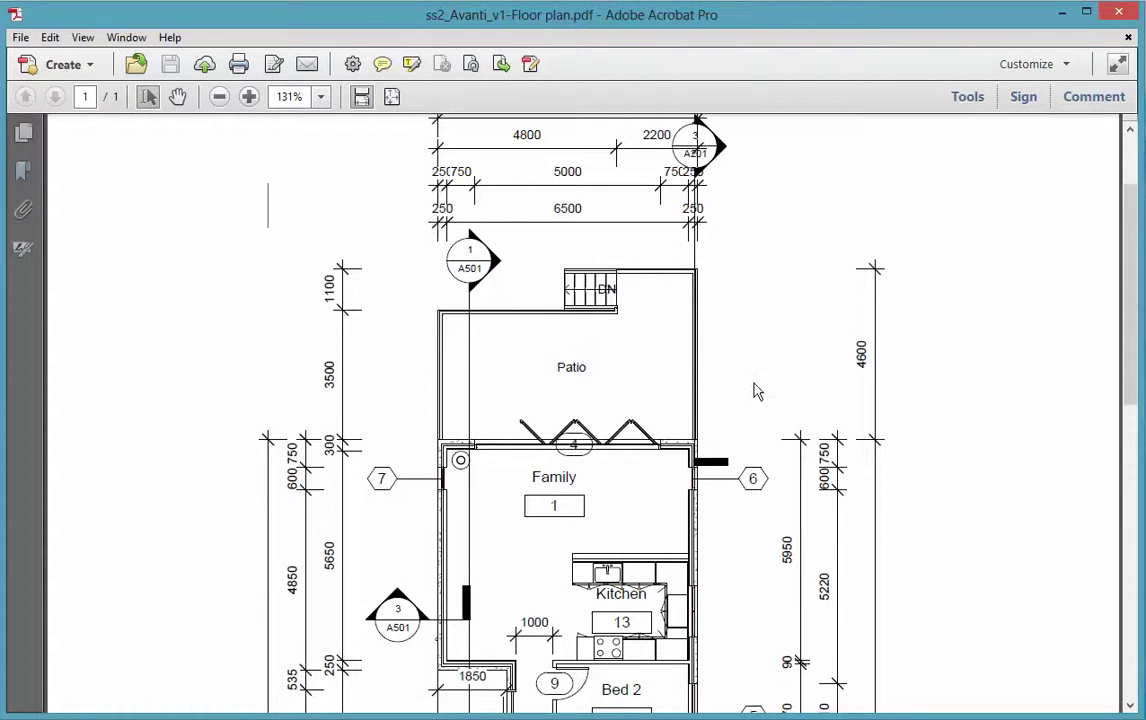
{"action": "scroll", "coordinate": [757, 378], "scroll_direction": "down", "scroll_amount": 2}
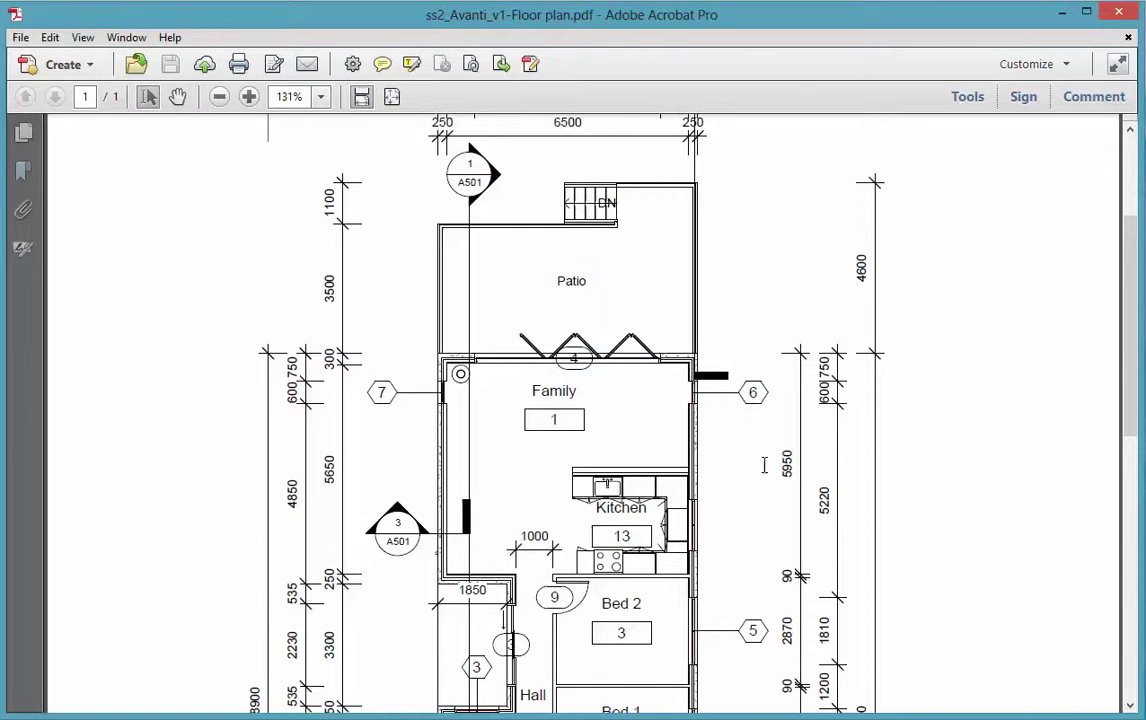
{"action": "scroll", "coordinate": [680, 414], "scroll_direction": "up", "scroll_amount": 5}
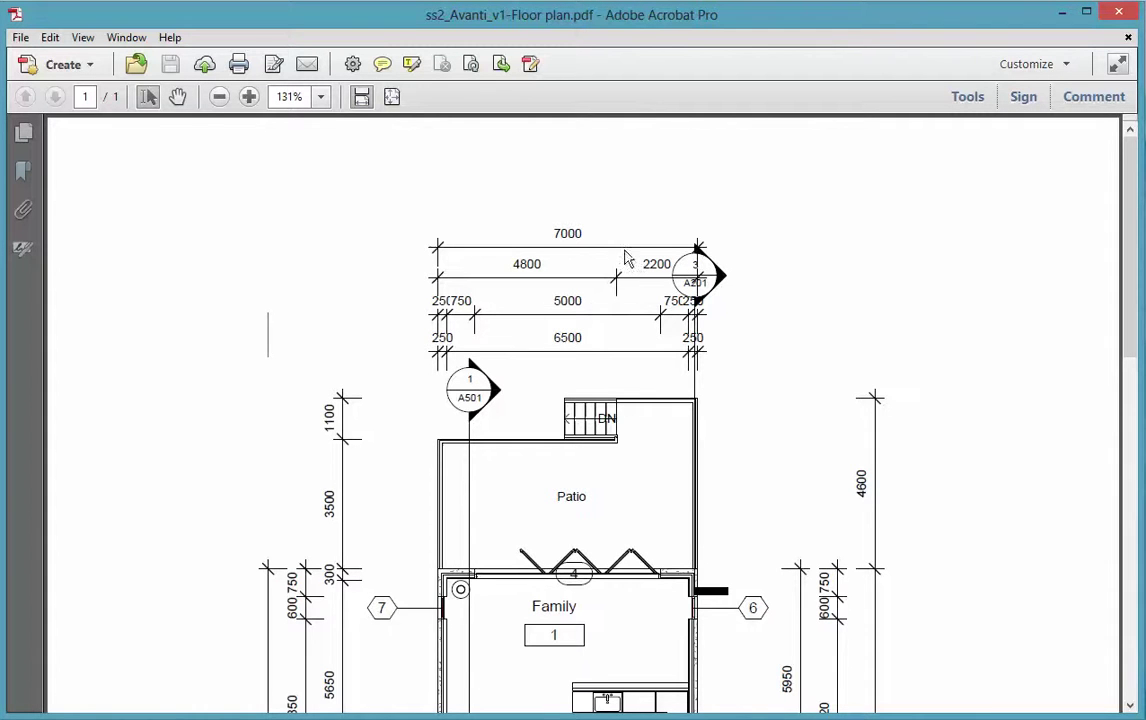
Step: Scroll through the PDF's side and bottom dimension runs, then close Acrobat
{"action": "scroll", "coordinate": [795, 533], "scroll_direction": "down", "scroll_amount": 5}
{"action": "scroll", "coordinate": [795, 533], "scroll_direction": "down", "scroll_amount": 4}
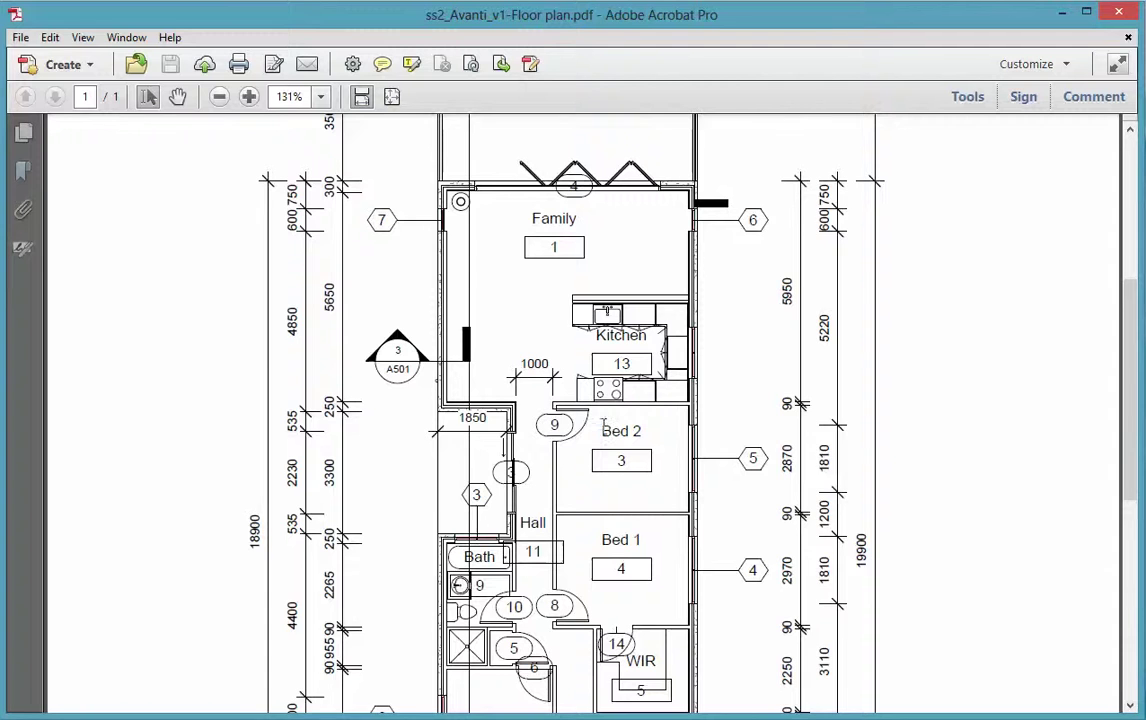
{"action": "scroll", "coordinate": [628, 481], "scroll_direction": "down", "scroll_amount": 10}
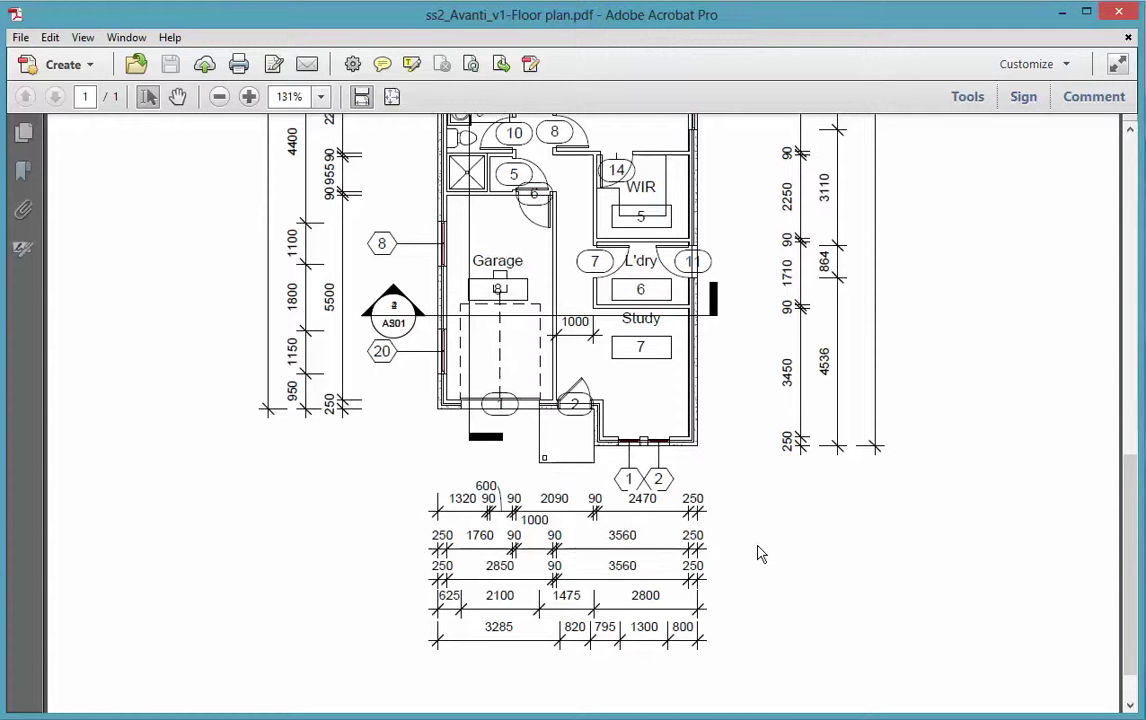
{"action": "left_click", "coordinate": [1116, 14]}
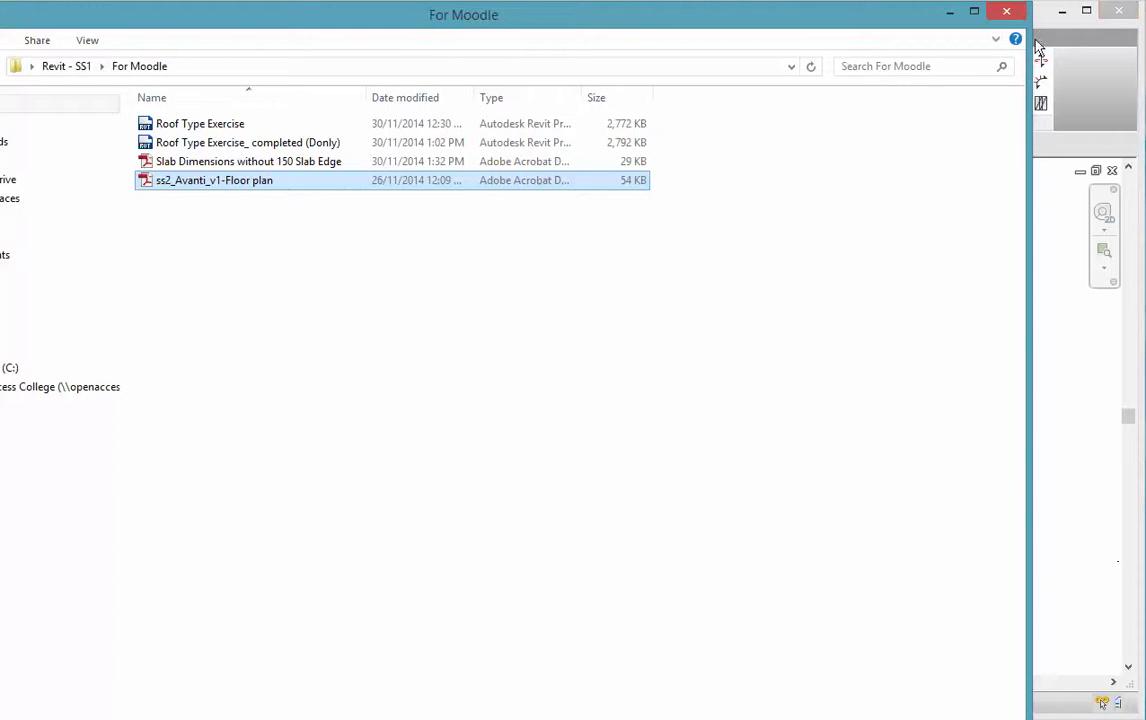
Step: Bring the Revit SS1_House Ground Floor Plan window back to the front
{"action": "left_click", "coordinate": [1049, 204]}
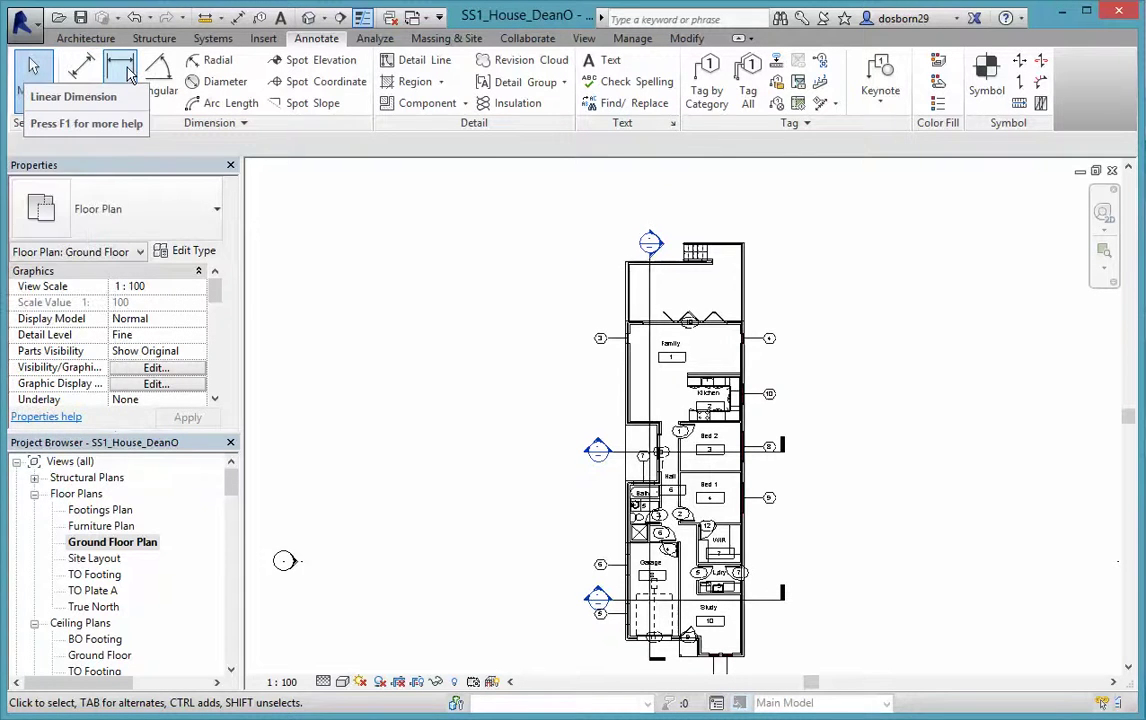
Step: Place an aligned 250/6500/250 dimension run across the walls above the patio
{"action": "left_click", "coordinate": [84, 68]}
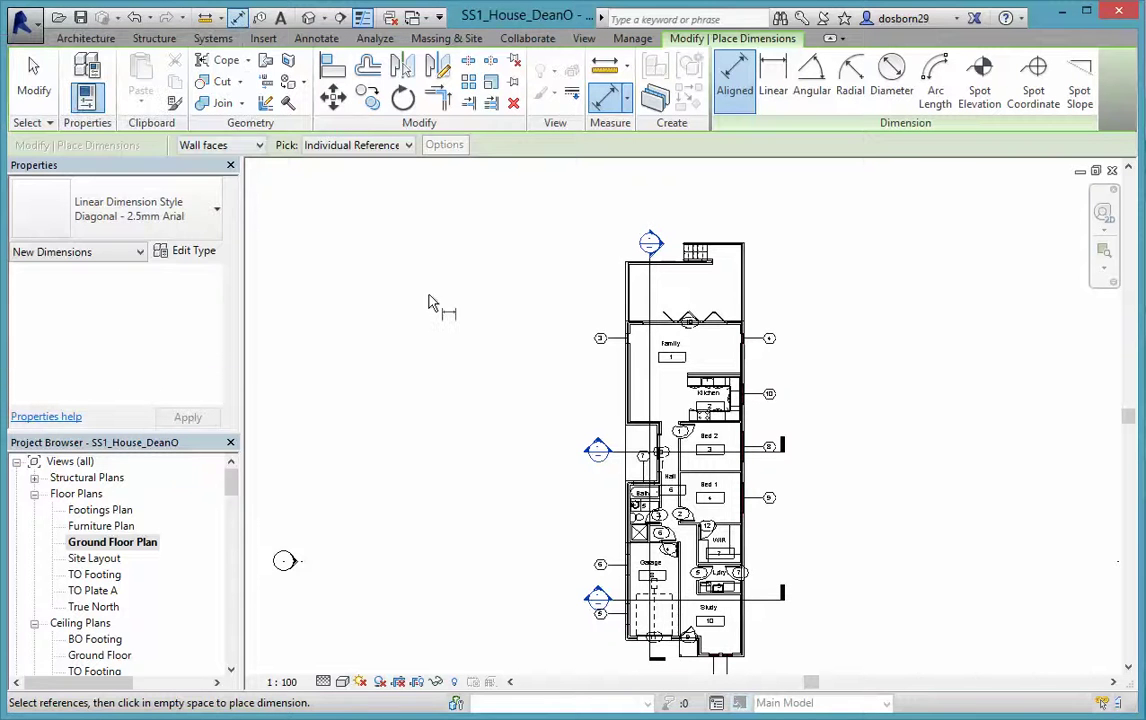
{"action": "scroll", "coordinate": [519, 379], "scroll_direction": "up", "scroll_amount": 2}
{"action": "scroll", "coordinate": [1003, 474], "scroll_direction": "up", "scroll_amount": 3}
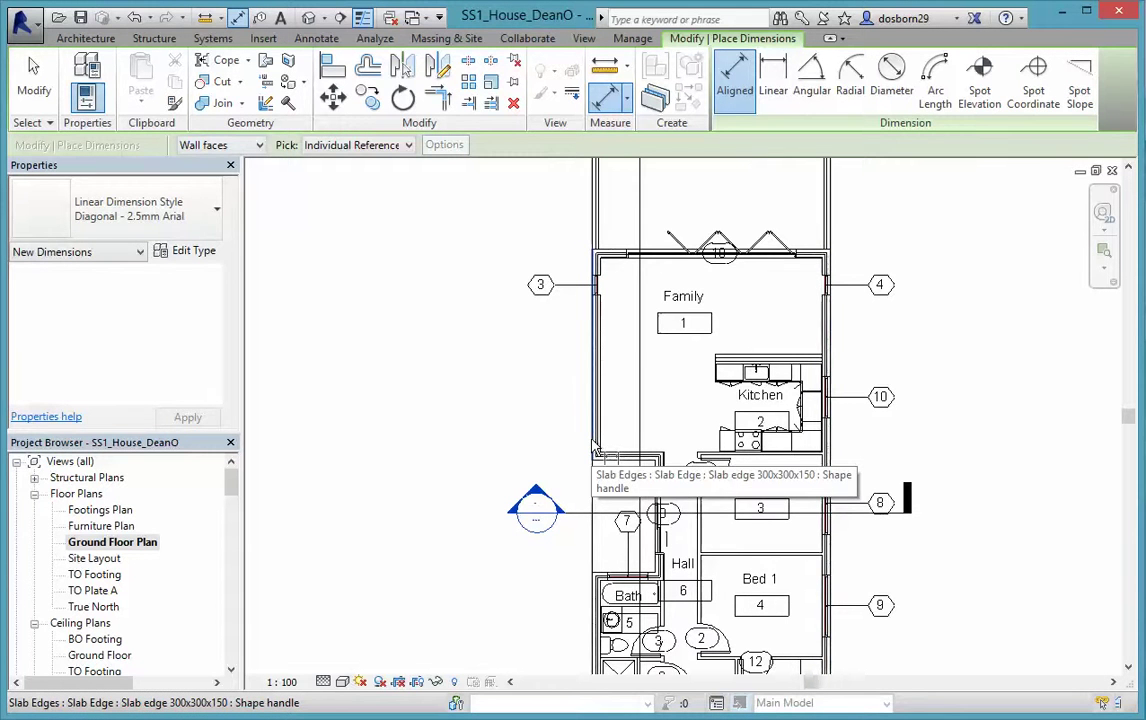
{"action": "left_click", "coordinate": [598, 449]}
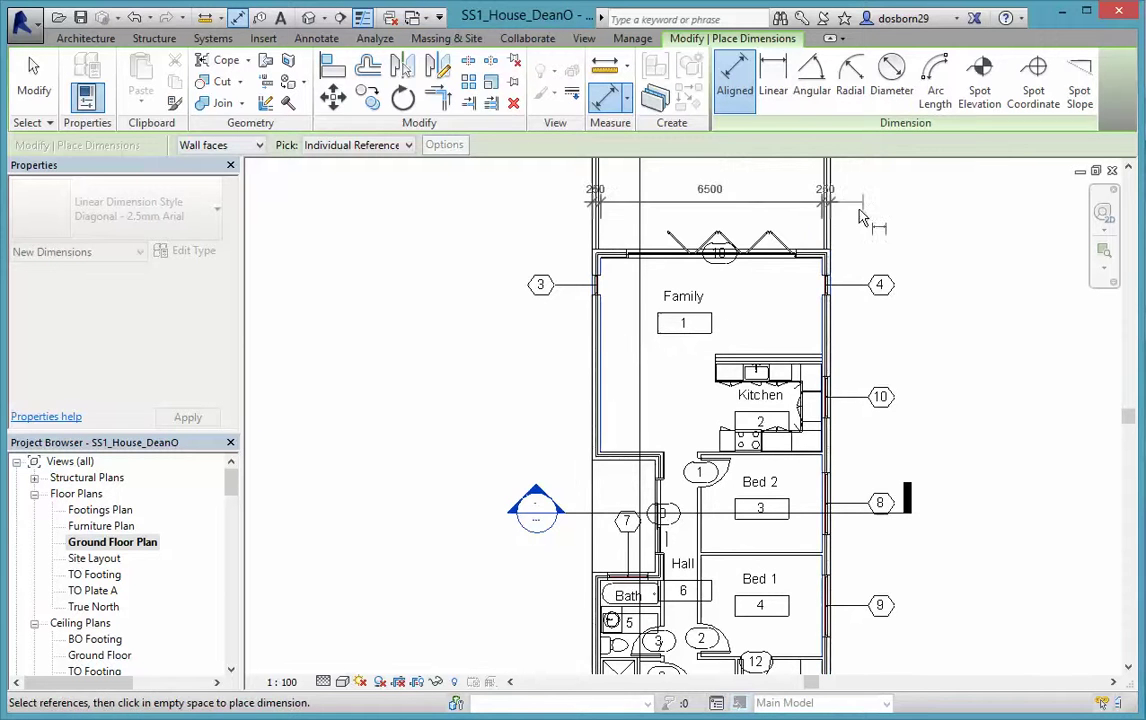
{"action": "scroll", "coordinate": [865, 325], "scroll_direction": "down", "scroll_amount": 1}
{"action": "middle_click_drag", "start_coordinate": [865, 325], "coordinate": [851, 466]}
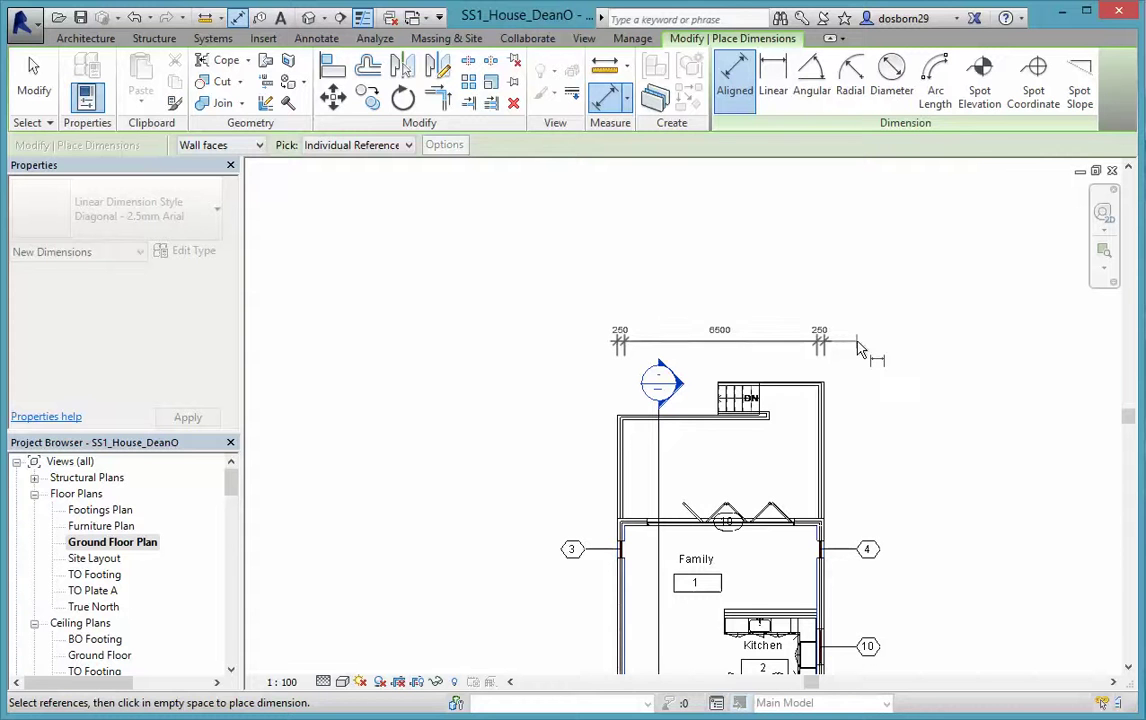
{"action": "left_click", "coordinate": [858, 348]}
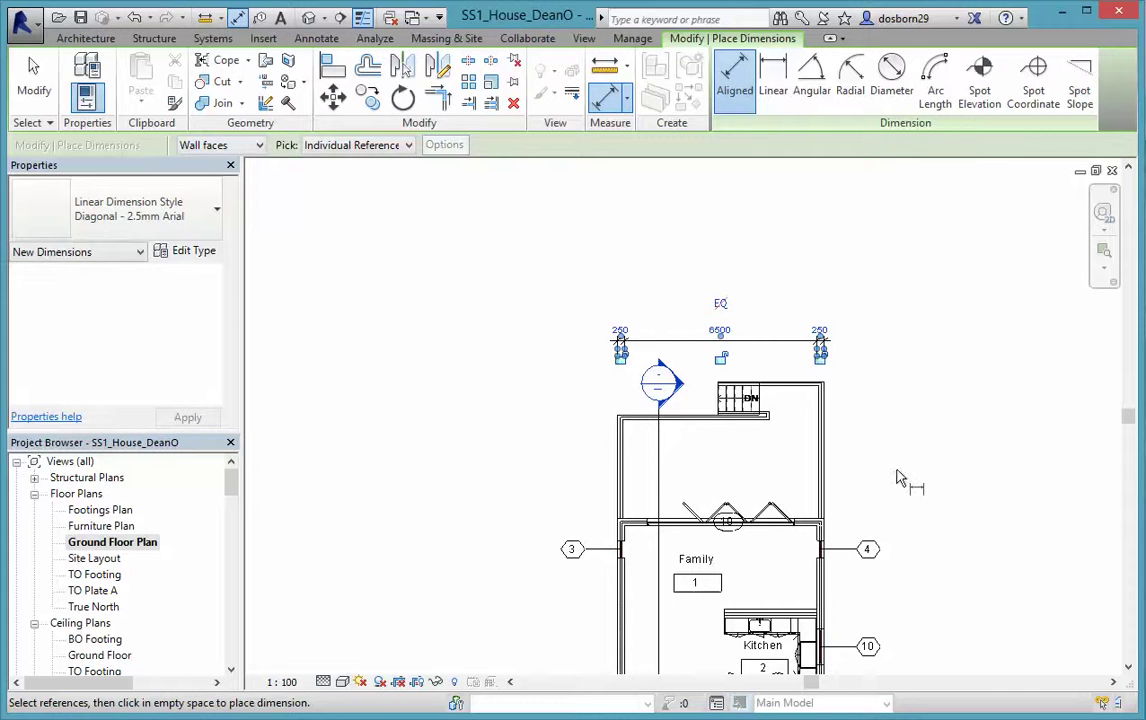
Step: Dimension the walls and bi-fold door opening as 1000/5000/1000, stacked above the 6500 run
{"action": "scroll", "coordinate": [900, 533], "scroll_direction": "down", "scroll_amount": 1}
{"action": "middle_click_drag", "start_coordinate": [882, 608], "coordinate": [862, 535]}
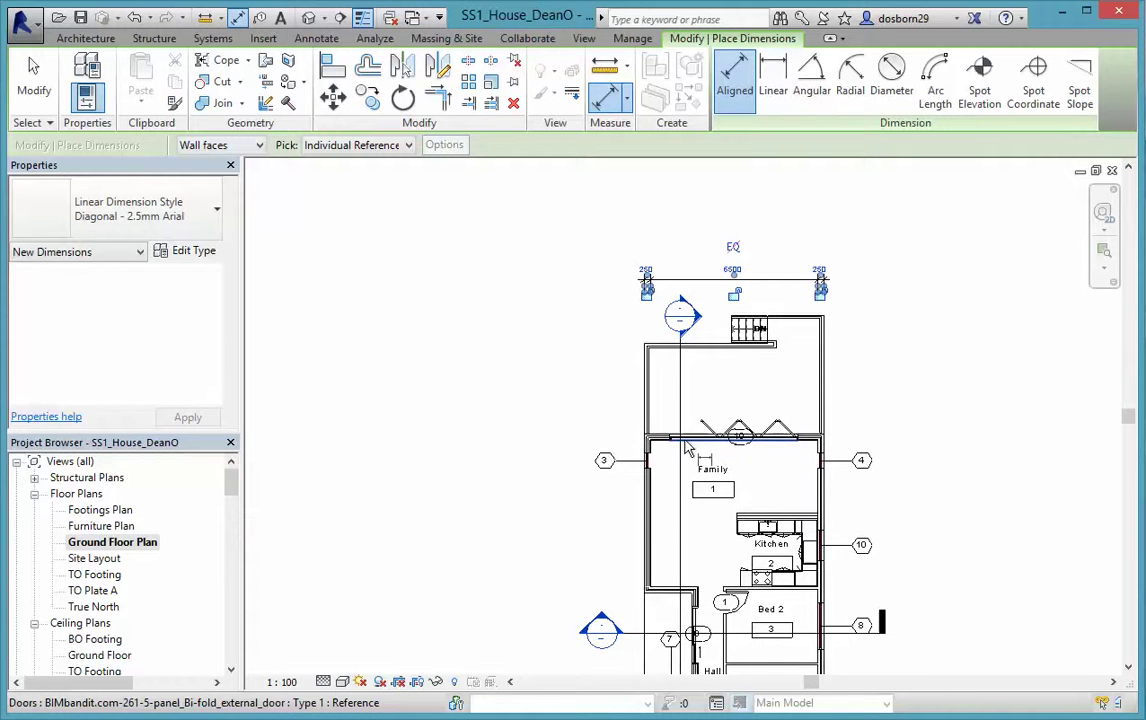
{"action": "scroll", "coordinate": [638, 452], "scroll_direction": "up", "scroll_amount": 2}
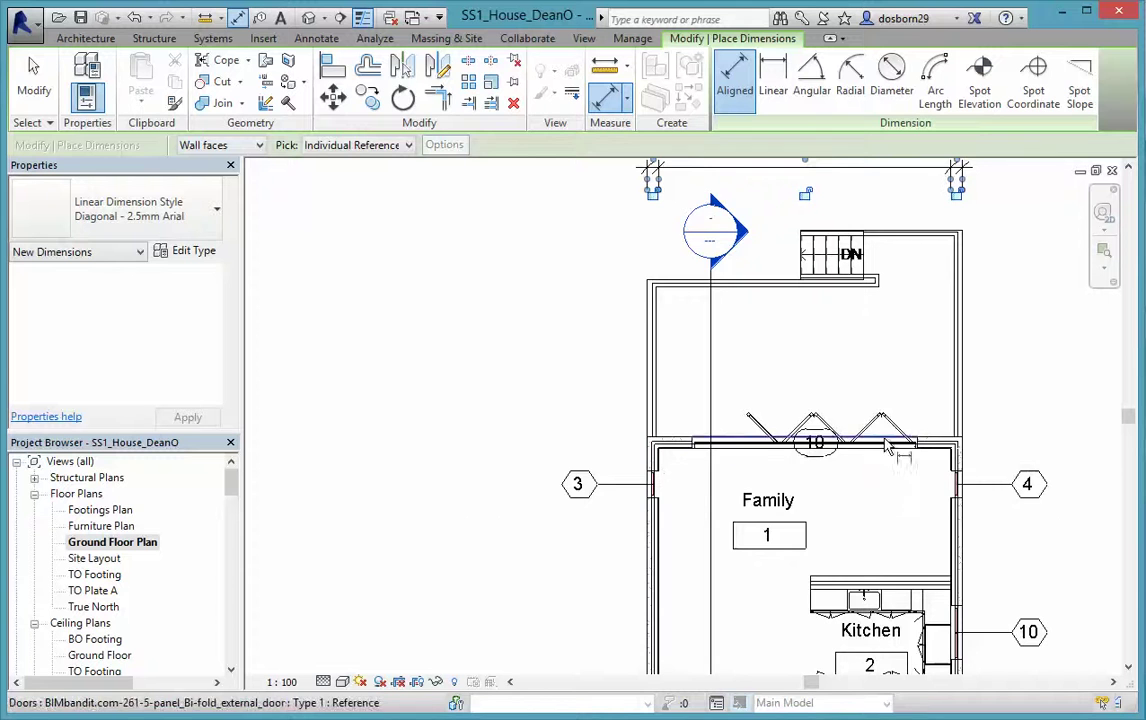
{"action": "scroll", "coordinate": [885, 440], "scroll_direction": "up", "scroll_amount": 1}
{"action": "left_click", "coordinate": [570, 472]}
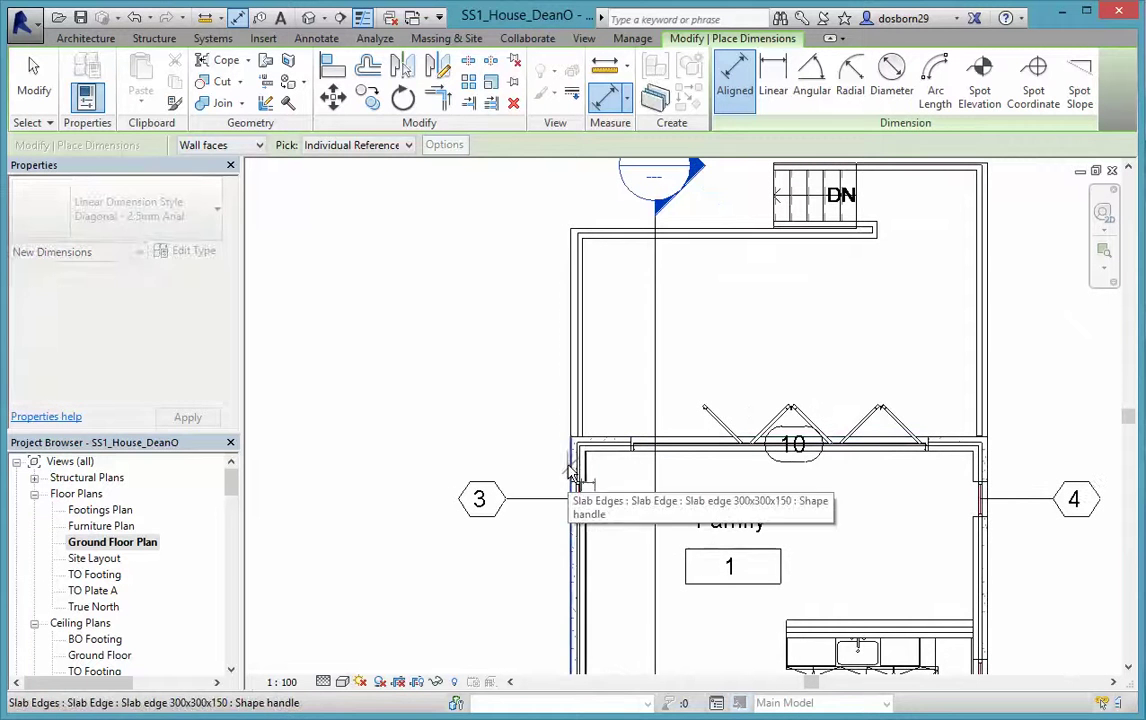
{"action": "left_click", "coordinate": [631, 453]}
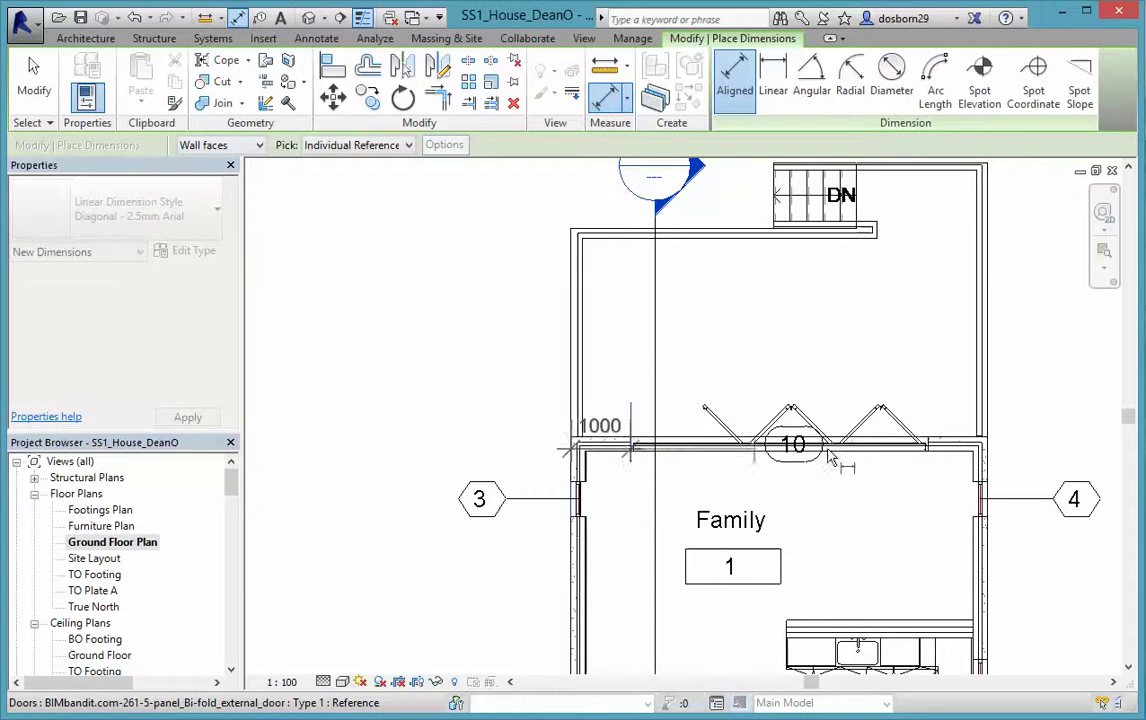
{"action": "left_click", "coordinate": [930, 453]}
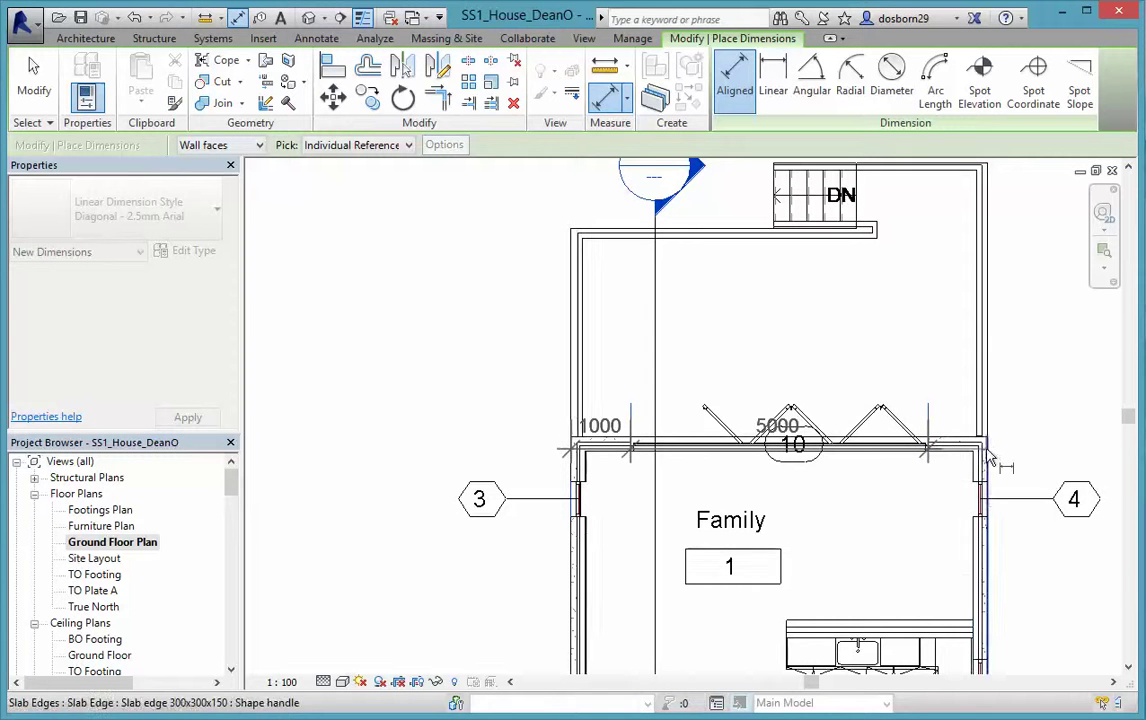
{"action": "left_click", "coordinate": [992, 456]}
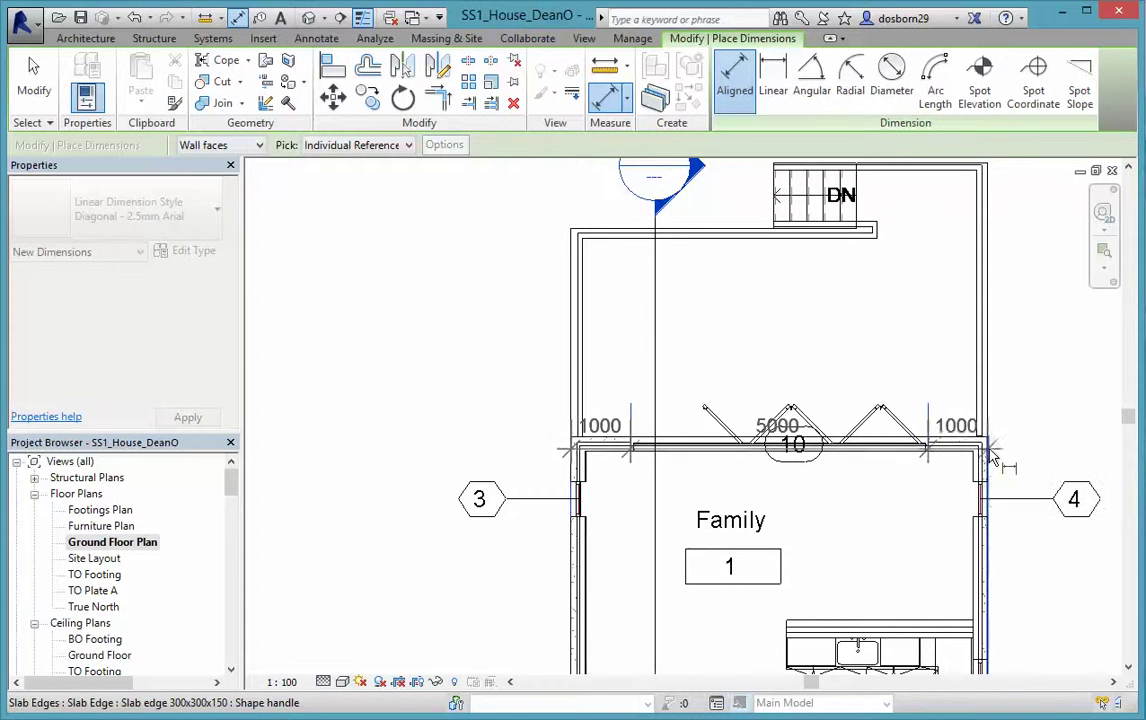
{"action": "left_click", "coordinate": [995, 392]}
{"action": "middle_click_drag", "start_coordinate": [995, 397], "coordinate": [993, 596]}
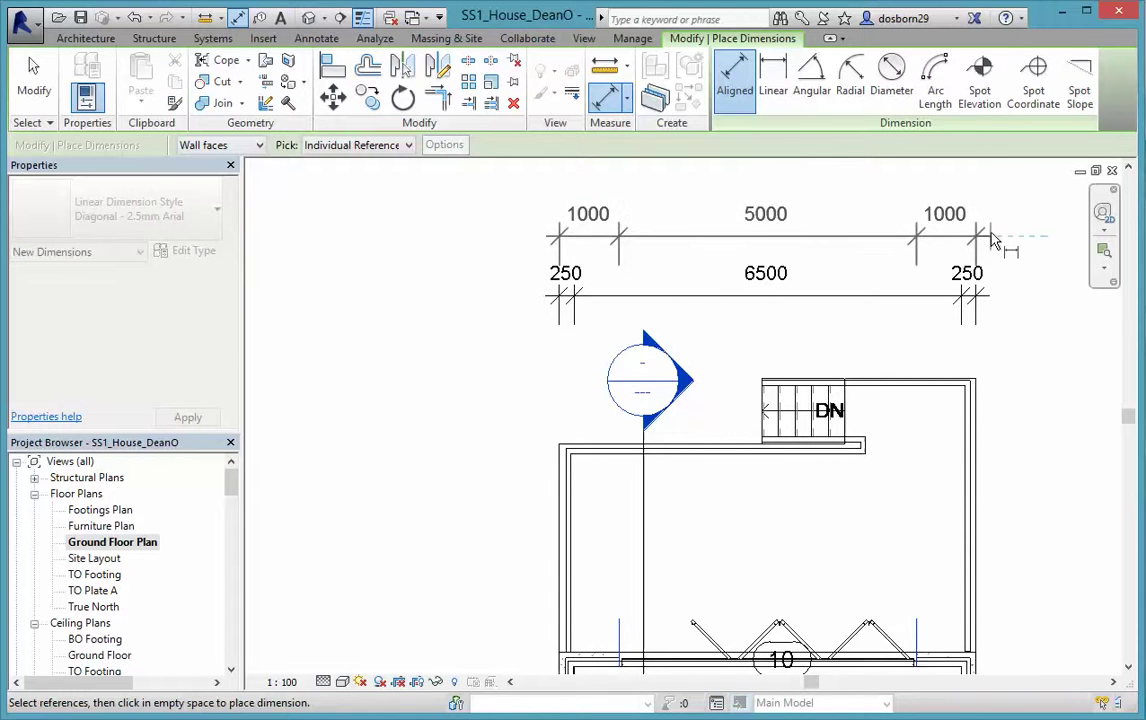
{"action": "left_click", "coordinate": [993, 240]}
{"action": "scroll", "coordinate": [1020, 413], "scroll_direction": "down", "scroll_amount": 2}
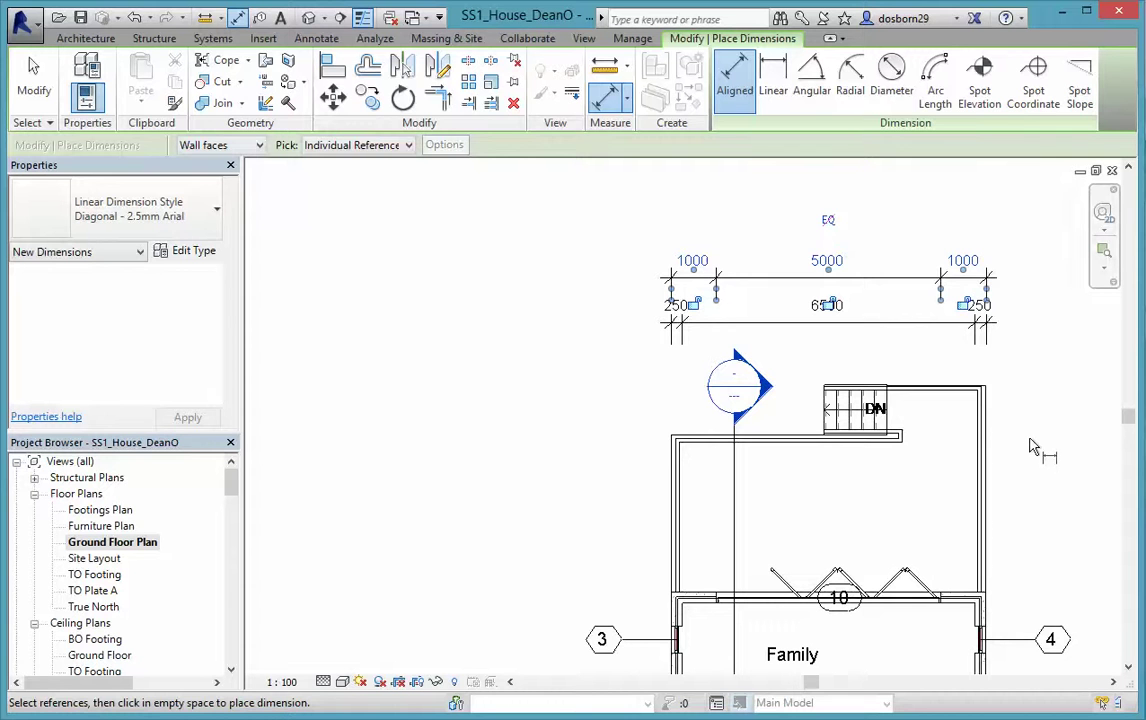
Step: Dimension the patio walls and stair edge as a 4800 / 2200 run above the stack
{"action": "mouse_move", "coordinate": [1033, 450]}
{"action": "middle_mouse_down"}
{"action": "mouse_move", "coordinate": [1044, 455]}
{"action": "mouse_move", "coordinate": [985, 448]}
{"action": "middle_mouse_up"}
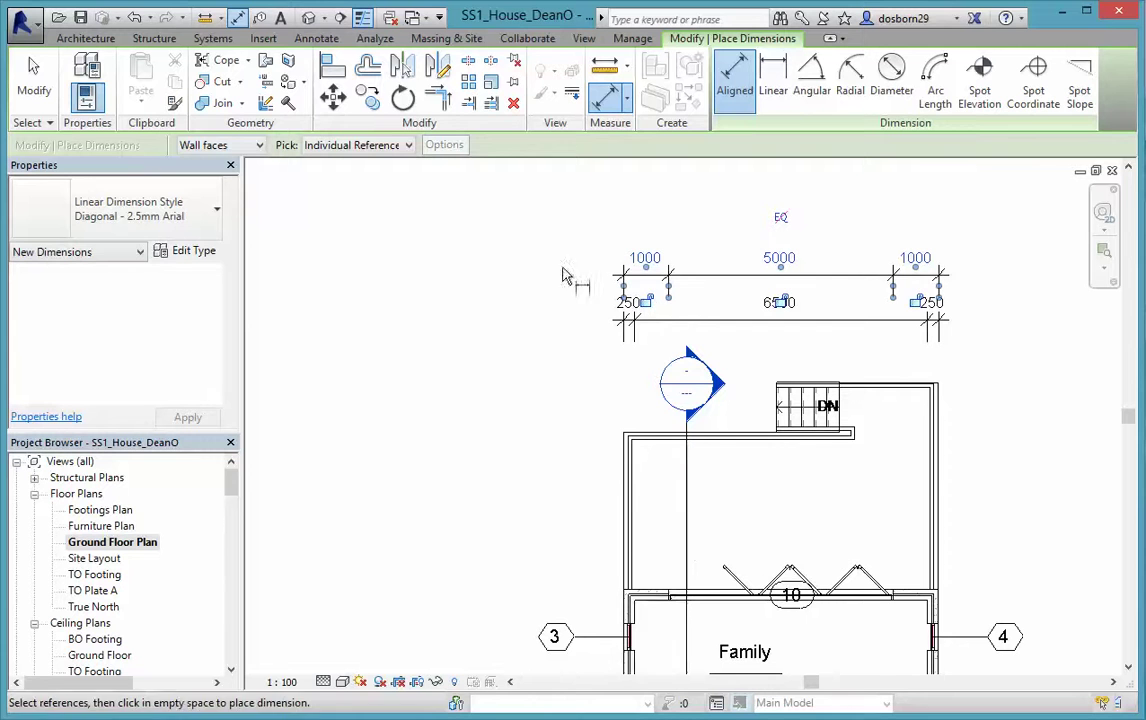
{"action": "left_click", "coordinate": [622, 489]}
{"action": "left_click", "coordinate": [622, 489]}
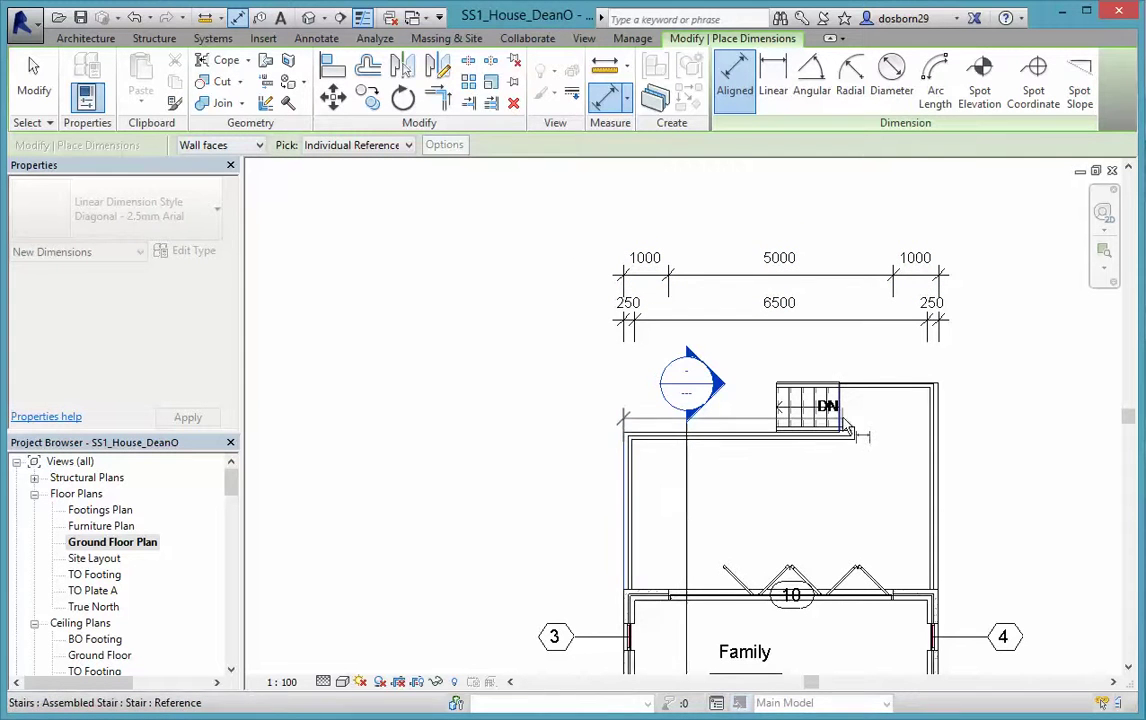
{"action": "left_click", "coordinate": [845, 430]}
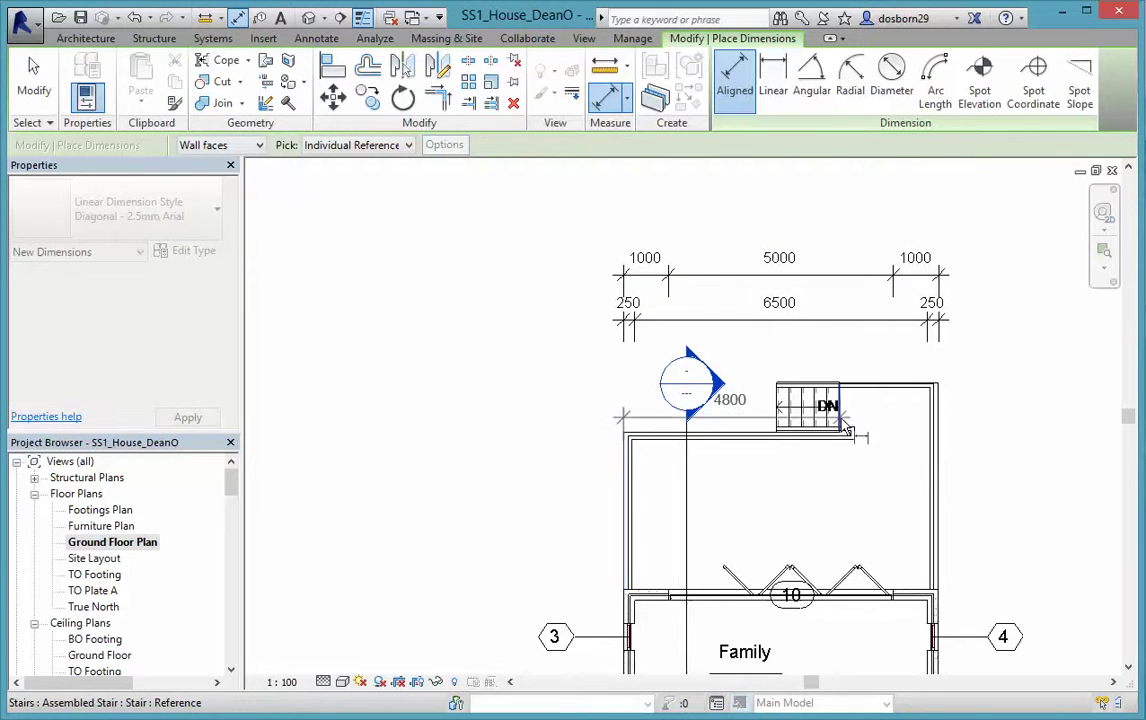
{"action": "left_click", "coordinate": [945, 432]}
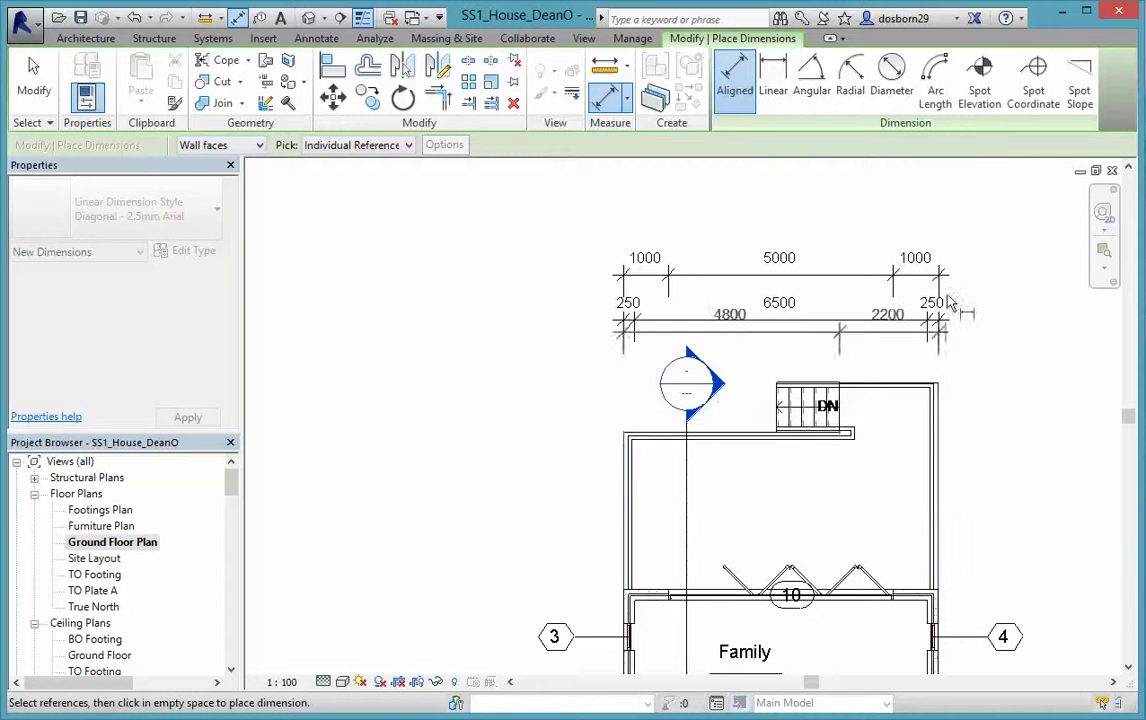
{"action": "left_click", "coordinate": [950, 233]}
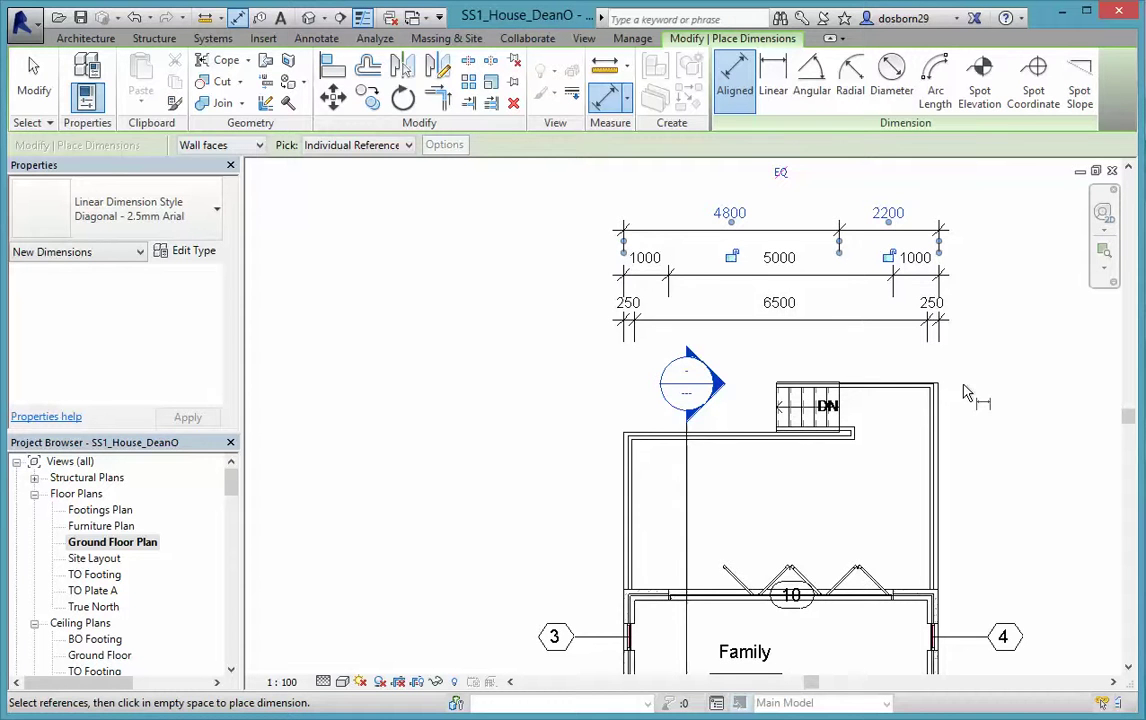
Step: Add the overall 7000 dimension between the outer left and right walls above the runs
{"action": "left_click", "coordinate": [624, 474]}
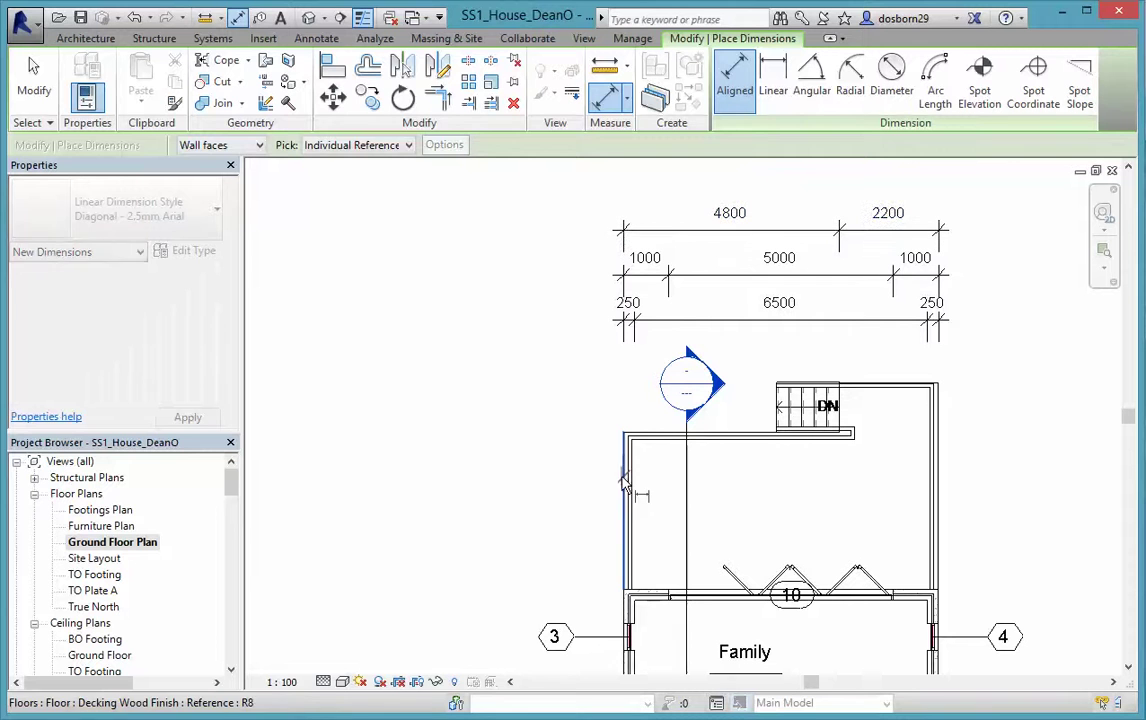
{"action": "left_click", "coordinate": [944, 483]}
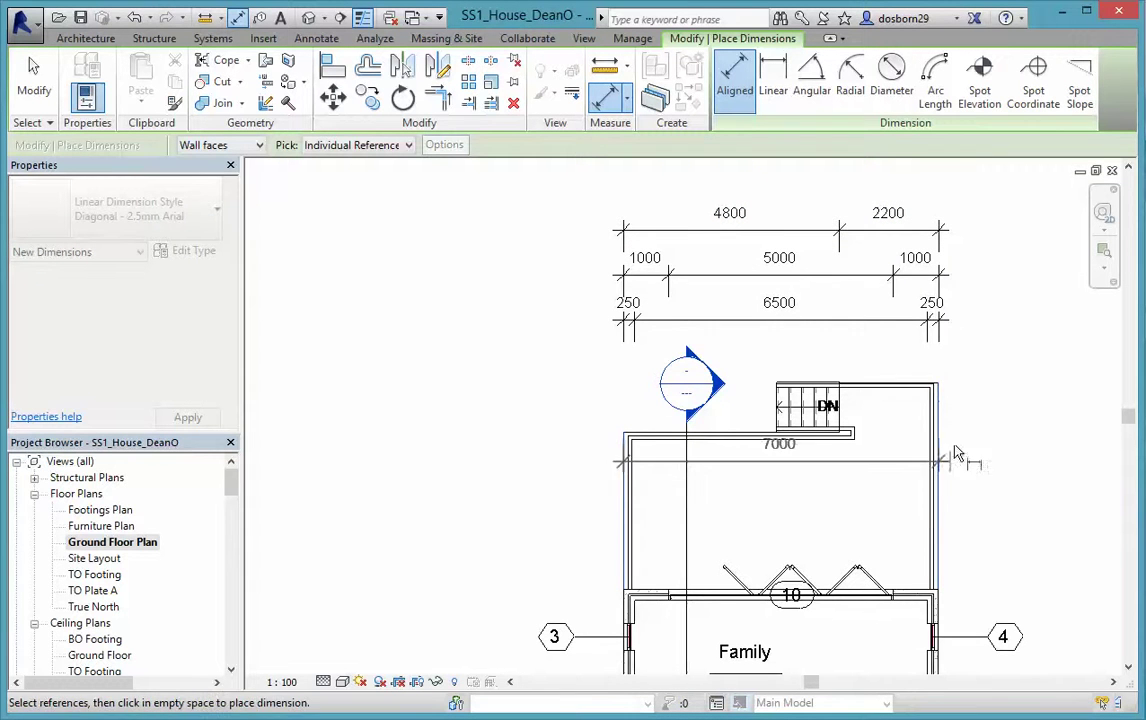
{"action": "left_click", "coordinate": [951, 358]}
{"action": "middle_click_drag", "start_coordinate": [981, 407], "coordinate": [970, 560]}
{"action": "left_click", "coordinate": [937, 398]}
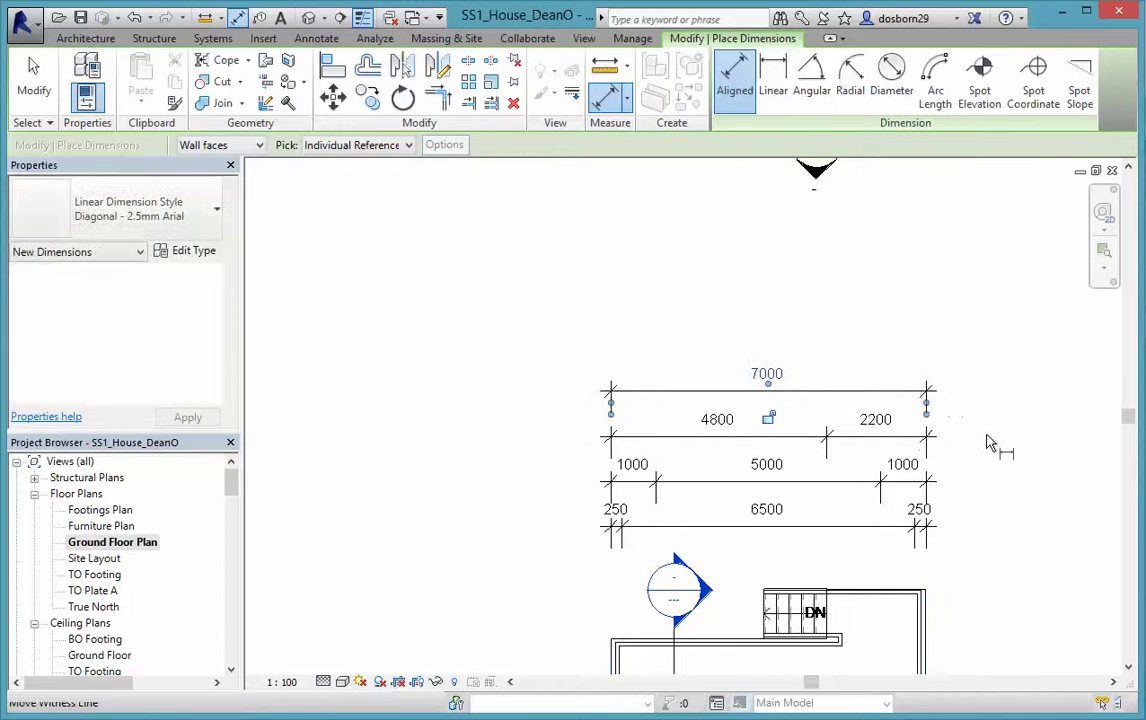
{"action": "scroll", "coordinate": [1010, 505], "scroll_direction": "down", "scroll_amount": 2}
{"action": "middle_click_drag", "start_coordinate": [1008, 522], "coordinate": [847, 427]}
{"action": "scroll", "coordinate": [852, 524], "scroll_direction": "down", "scroll_amount": 4}
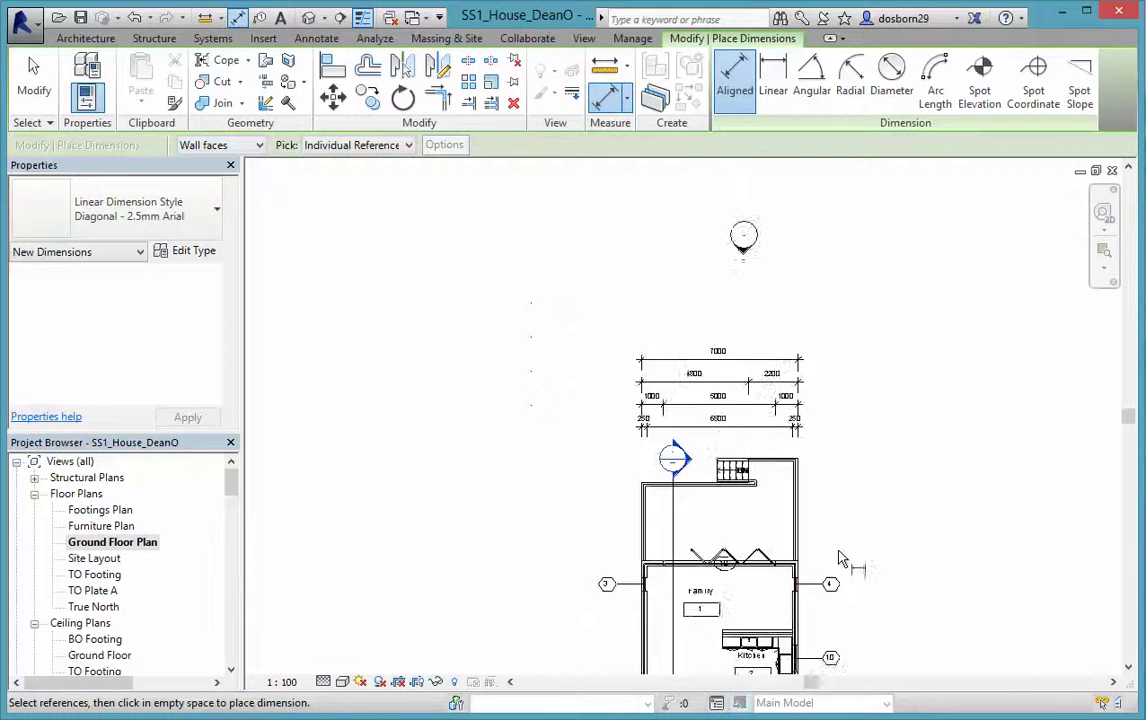
{"action": "middle_click_drag", "start_coordinate": [857, 558], "coordinate": [814, 366]}
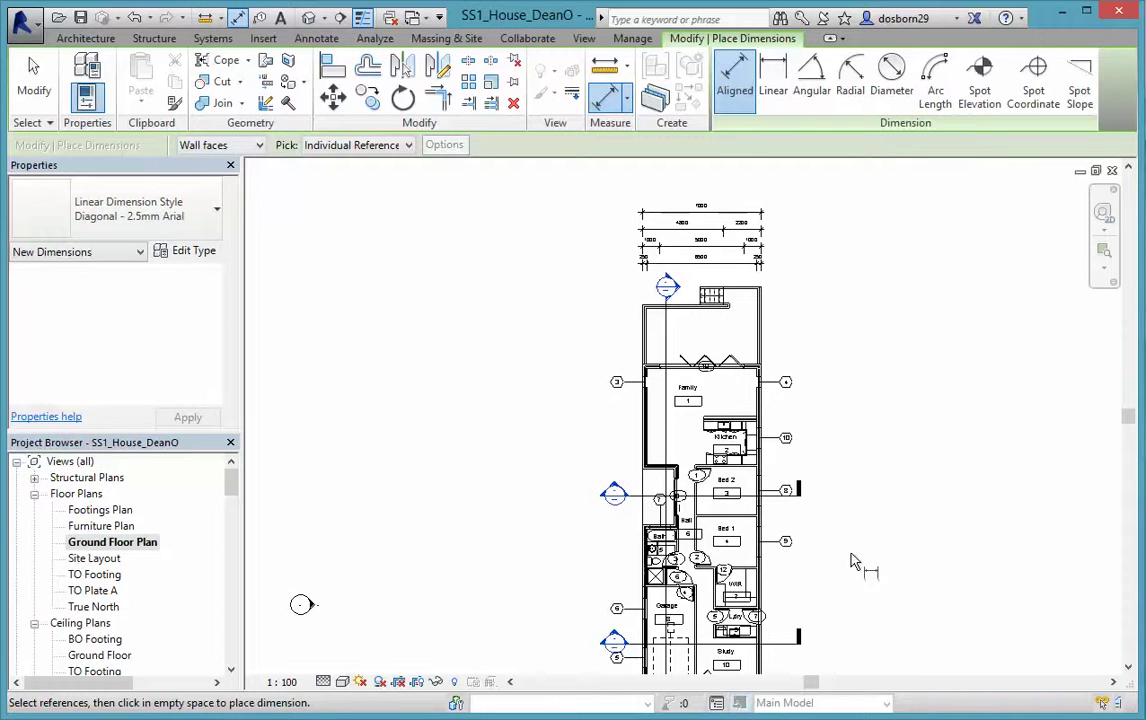
{"action": "middle_click_drag", "start_coordinate": [855, 548], "coordinate": [794, 494]}
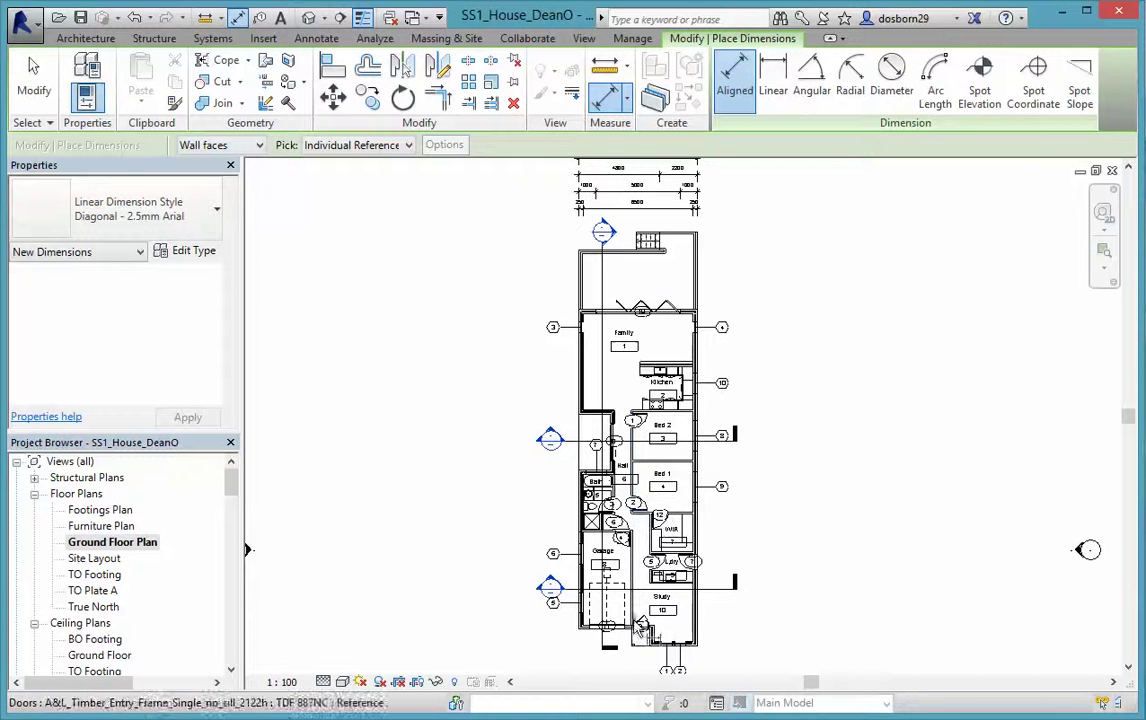
{"action": "scroll", "coordinate": [688, 372], "scroll_direction": "up", "scroll_amount": 2}
{"action": "scroll", "coordinate": [658, 318], "scroll_direction": "up", "scroll_amount": 2}
Step: Chain a side dimension from the top edge through the Kitchen, Bed 2/Bed 1 and WIR walls
{"action": "left_click", "coordinate": [710, 283]}
{"action": "scroll", "coordinate": [605, 515], "scroll_direction": "up", "scroll_amount": 3}
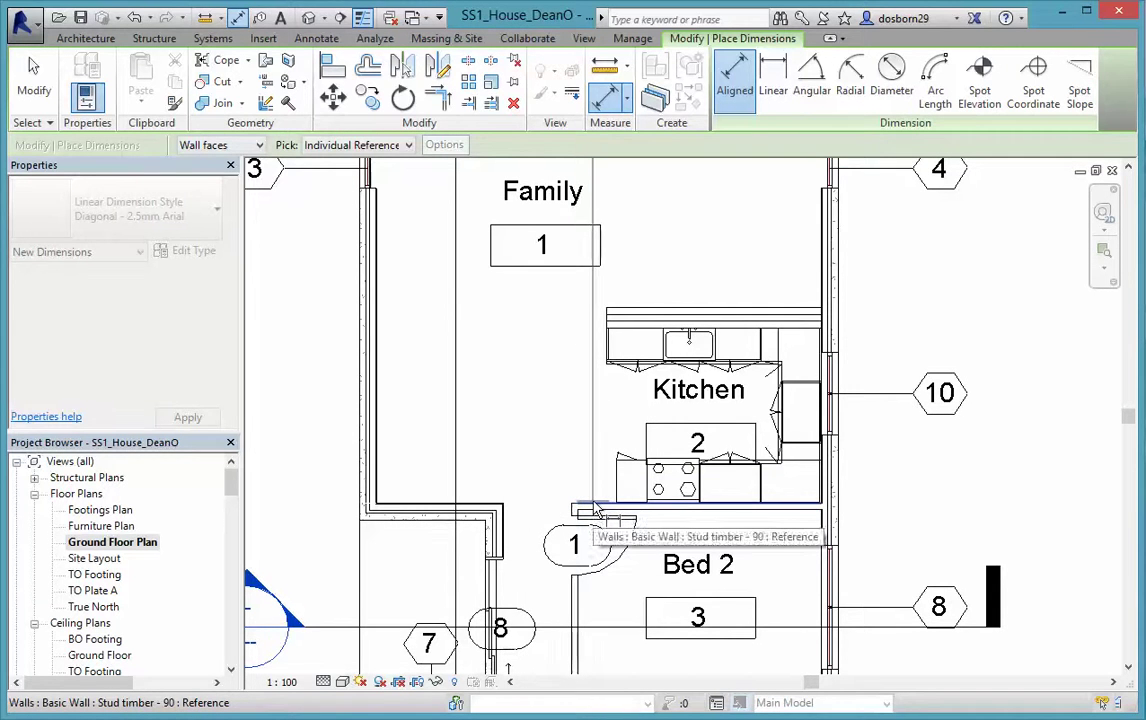
{"action": "left_click", "coordinate": [594, 511]}
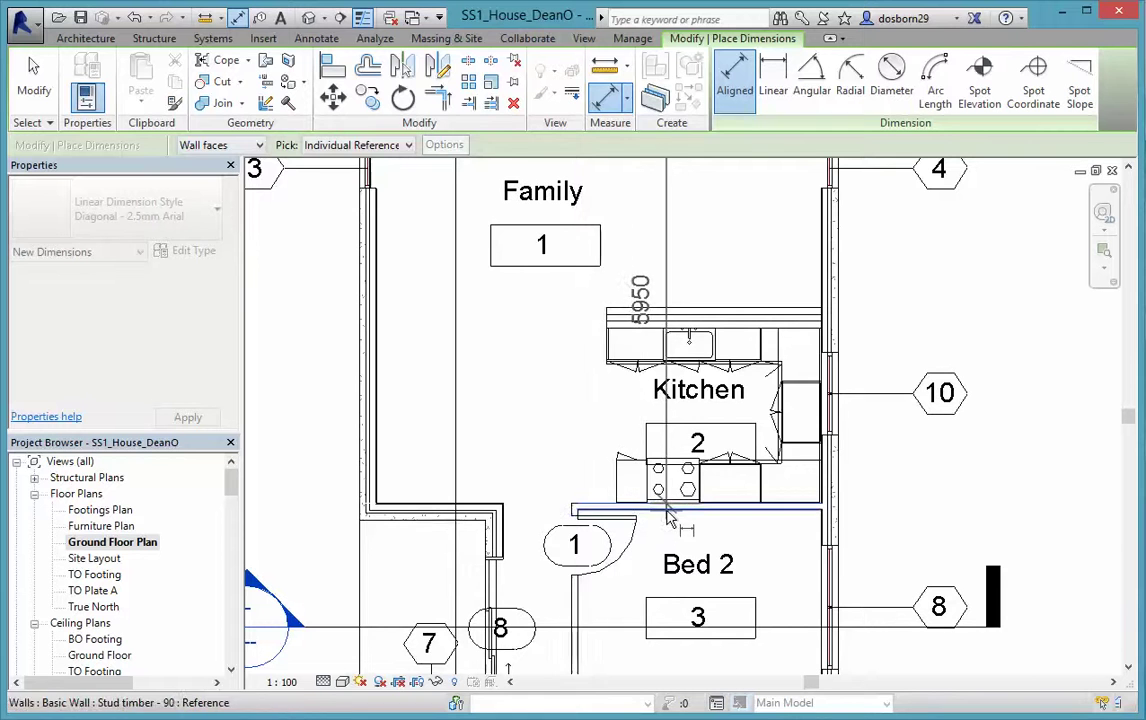
{"action": "scroll", "coordinate": [670, 518], "scroll_direction": "down", "scroll_amount": 3}
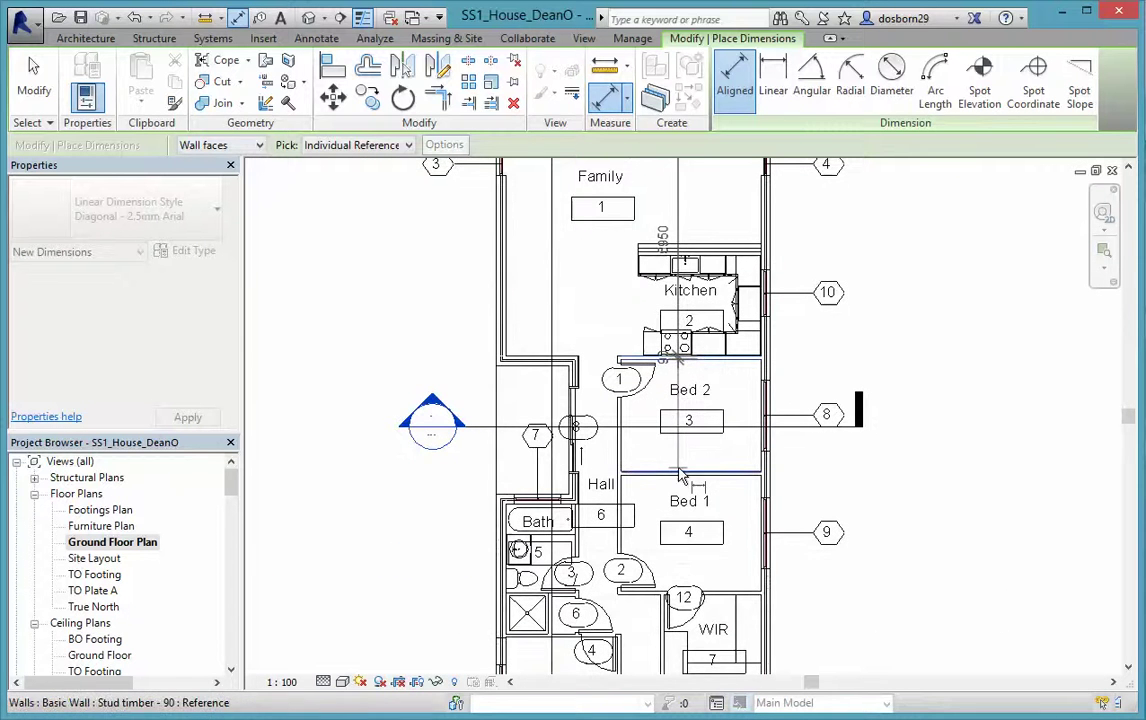
{"action": "left_click", "coordinate": [678, 474]}
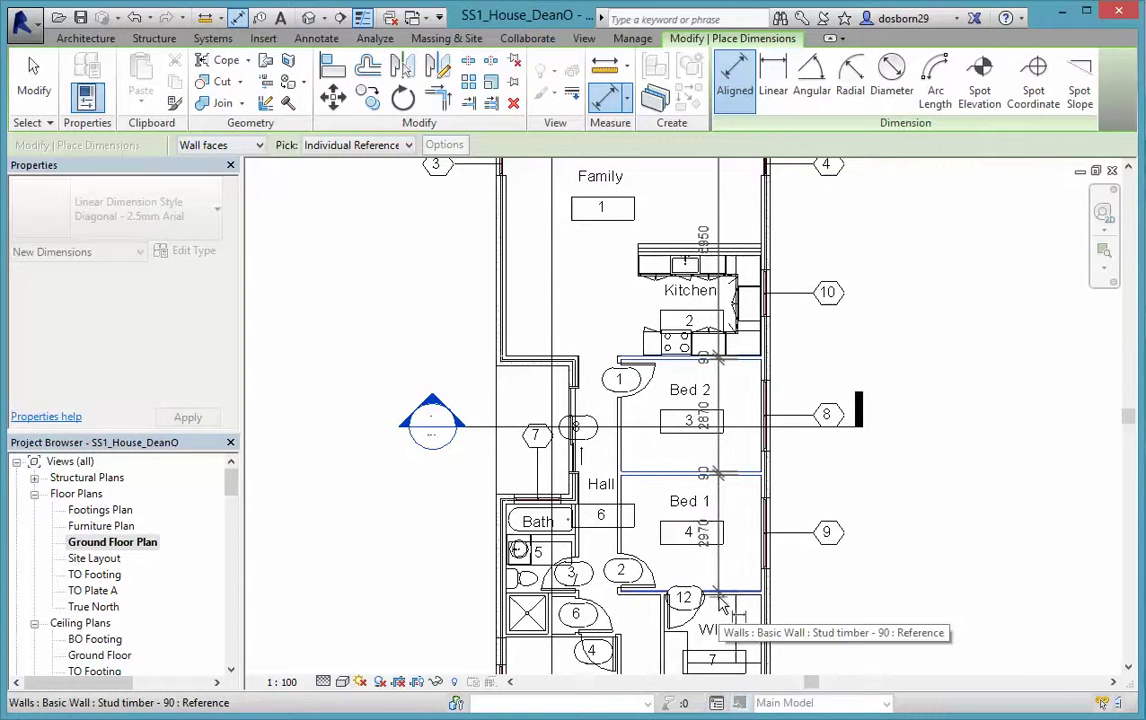
{"action": "middle_click_drag", "start_coordinate": [720, 603], "coordinate": [728, 233]}
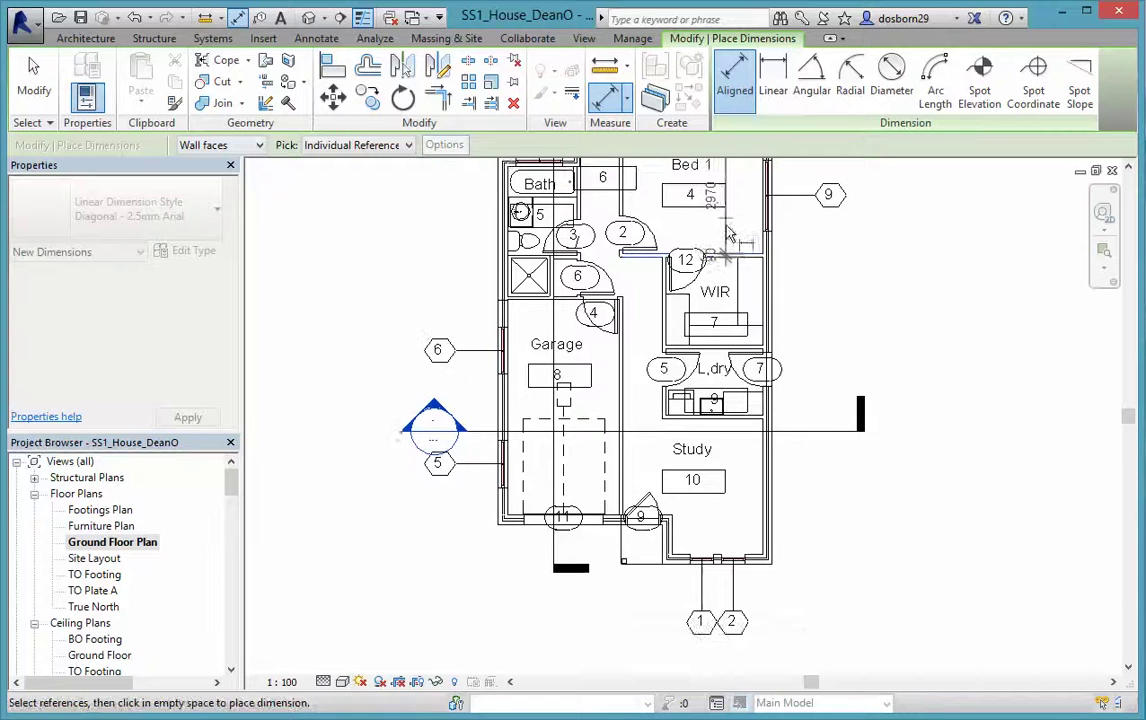
{"action": "left_click", "coordinate": [714, 347]}
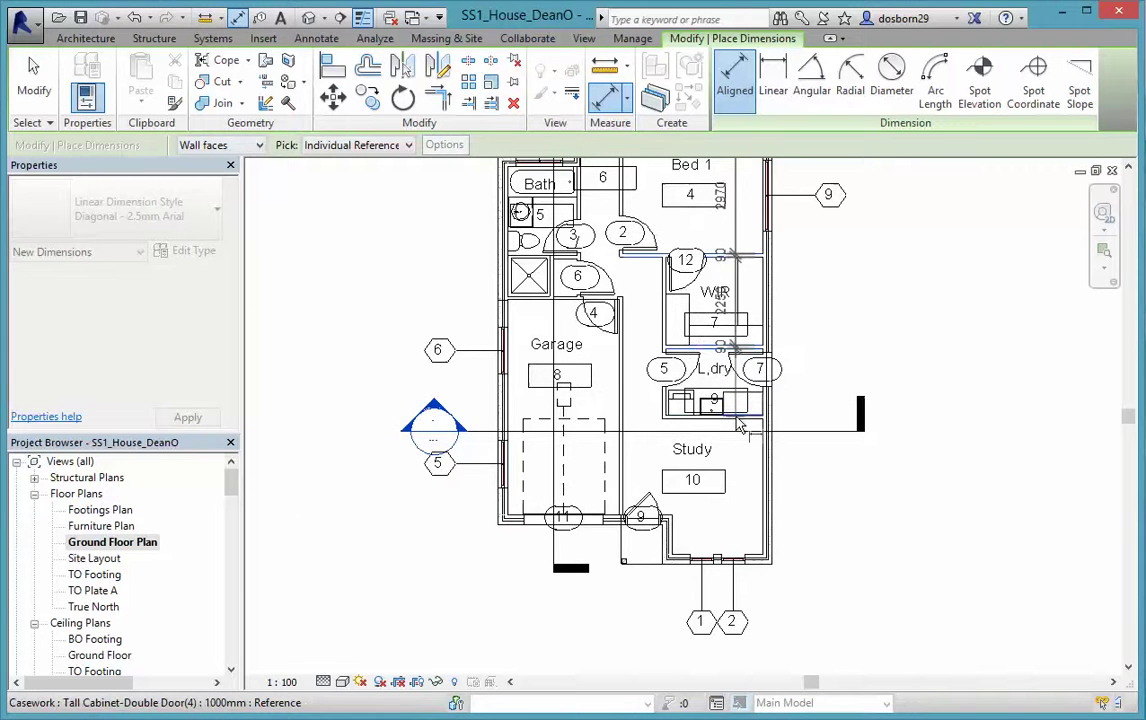
Step: Extend the chain through the laundry/Study walls to the bottom slab edge and place it beside the plan
{"action": "scroll", "coordinate": [738, 423], "scroll_direction": "up", "scroll_amount": 6}
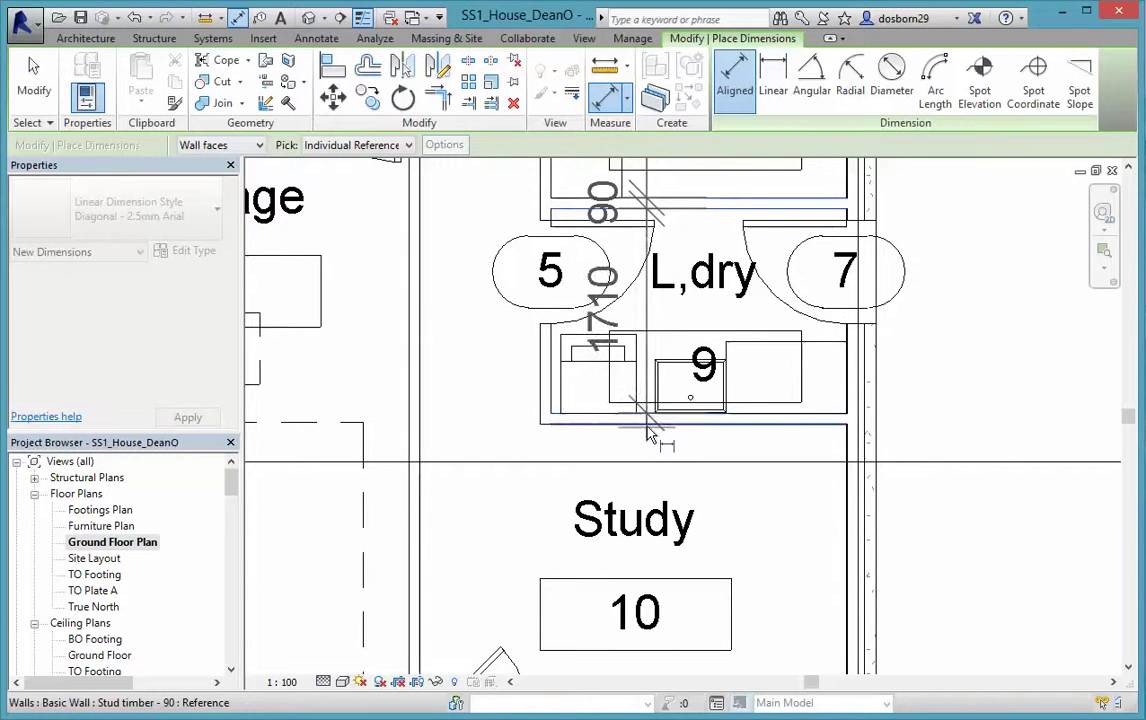
{"action": "left_click", "coordinate": [648, 430]}
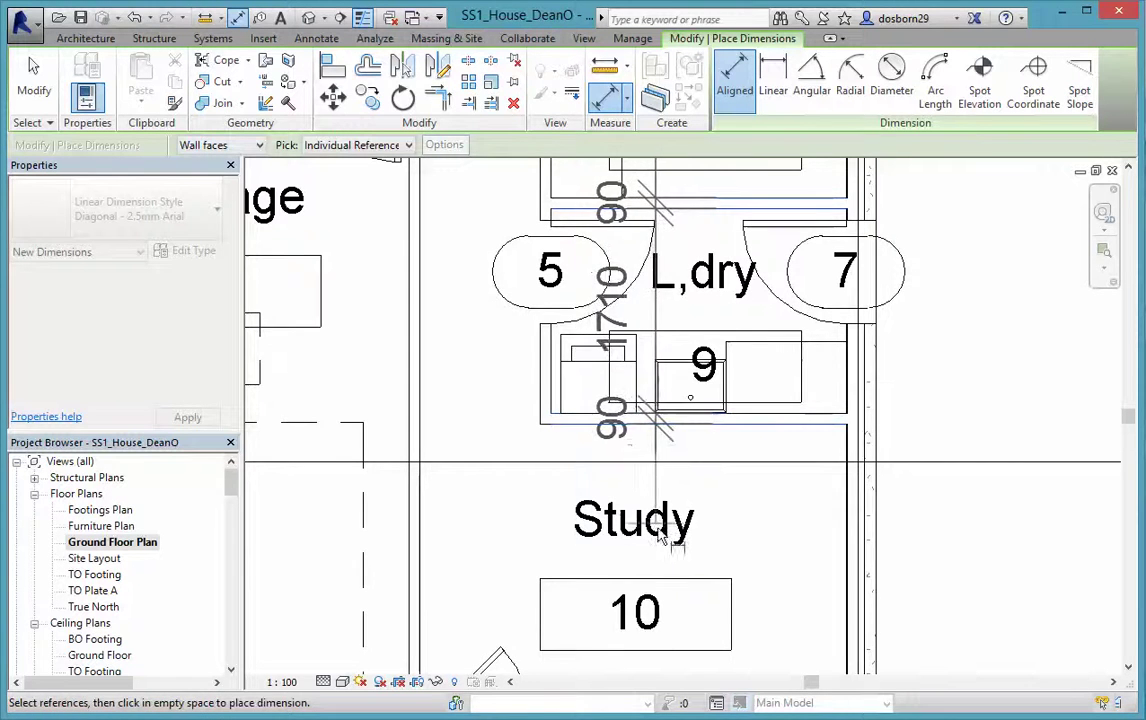
{"action": "scroll", "coordinate": [668, 520], "scroll_direction": "down", "scroll_amount": 2}
{"action": "middle_click_drag", "start_coordinate": [673, 518], "coordinate": [678, 258]}
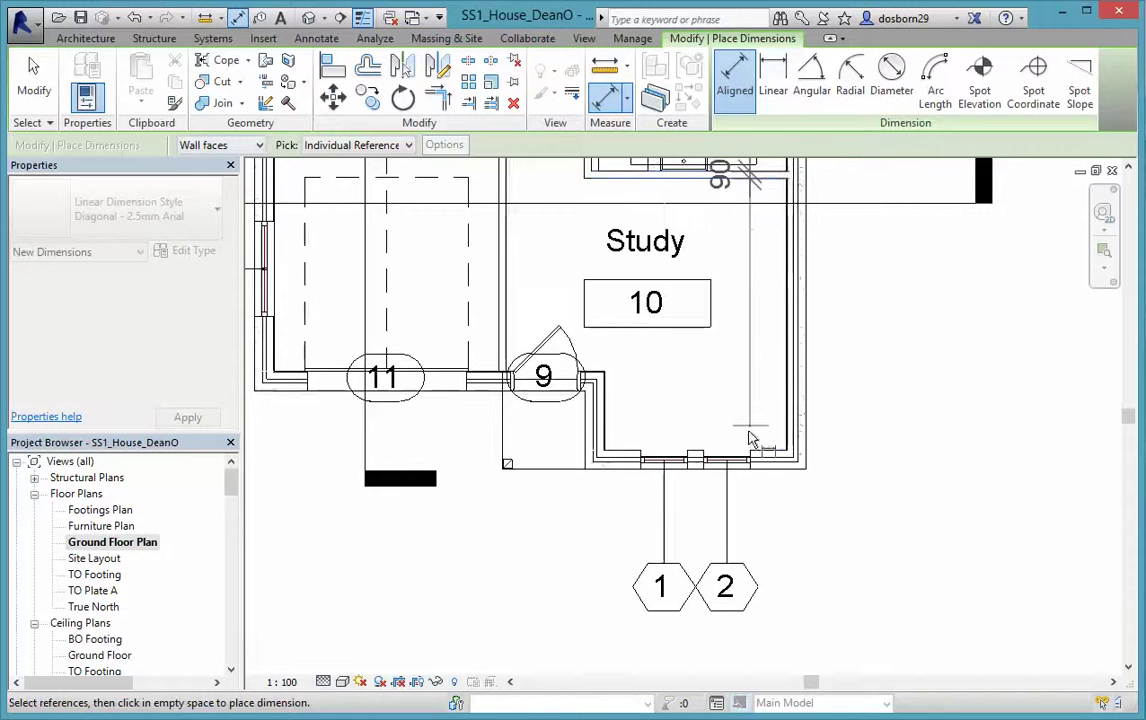
{"action": "left_click", "coordinate": [770, 457]}
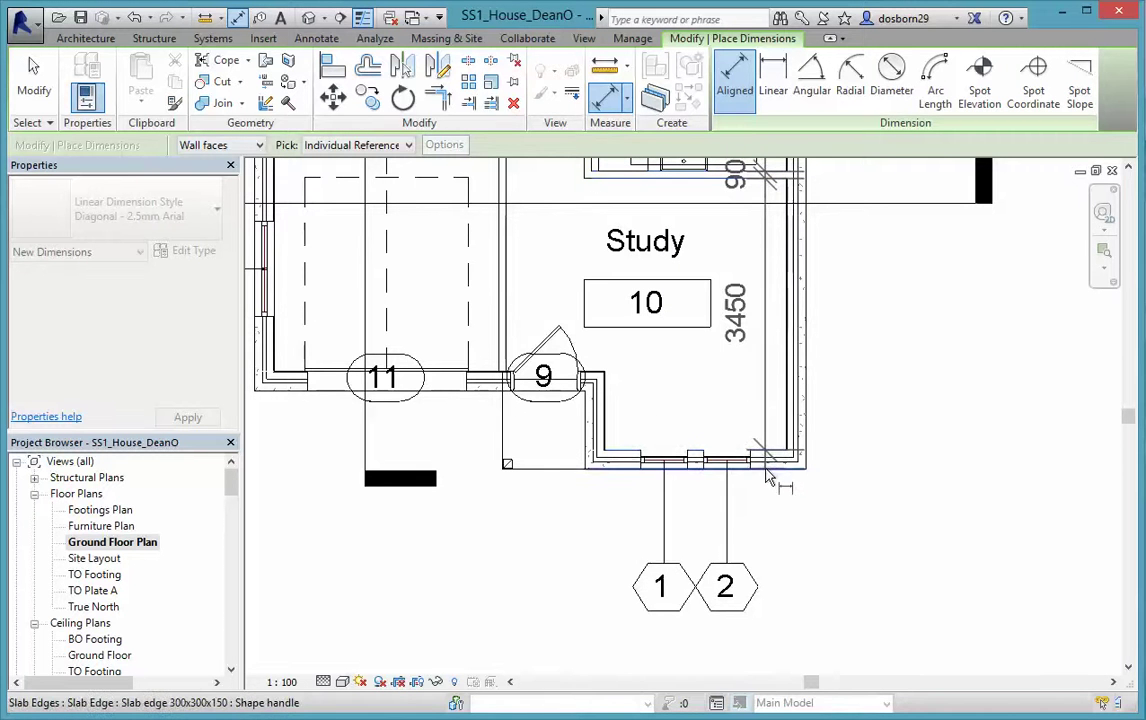
{"action": "left_click", "coordinate": [800, 476]}
{"action": "scroll", "coordinate": [955, 473], "scroll_direction": "down", "scroll_amount": 8}
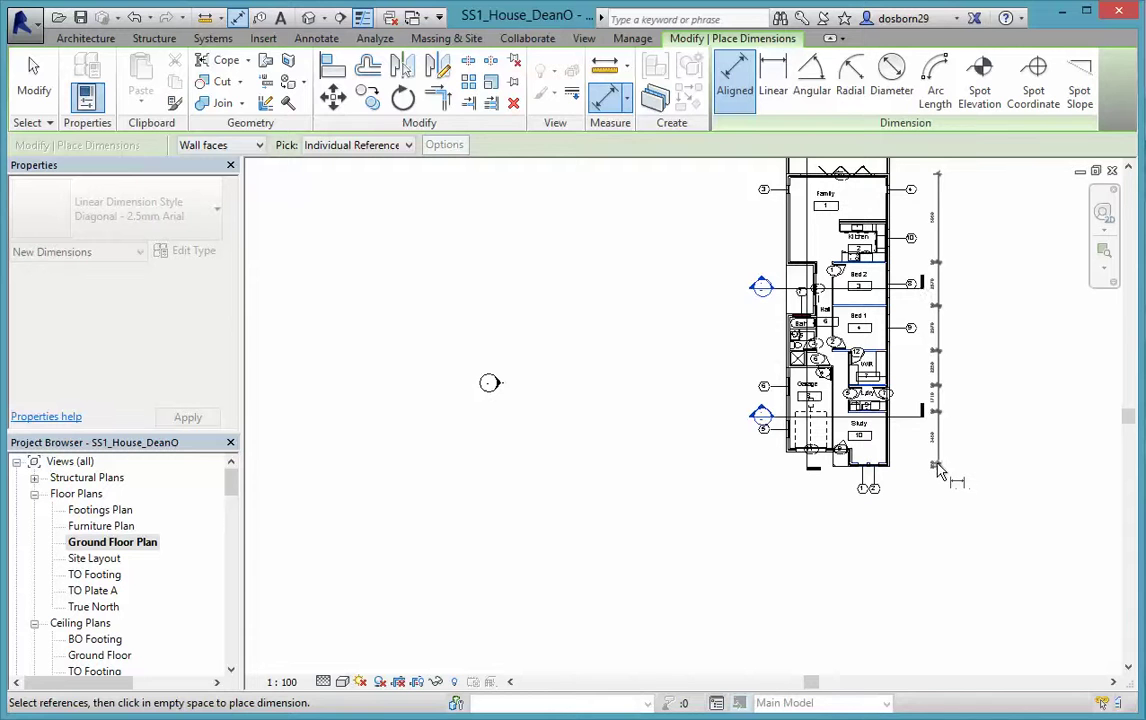
{"action": "left_click", "coordinate": [940, 472]}
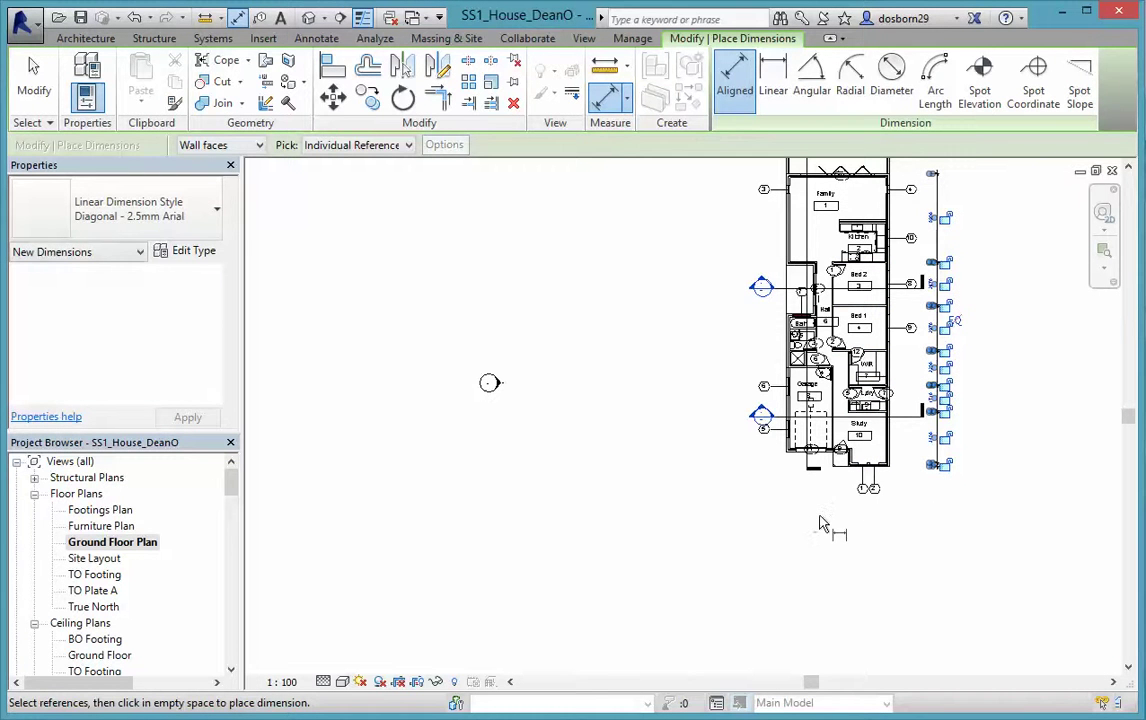
Step: Add a witness line at the top wall face, splitting the top 5950 segment into 250 and 5700
{"action": "key", "text": "Escape"}
{"action": "key", "text": "Escape"}
{"action": "mouse_move", "coordinate": [1010, 271]}
{"action": "middle_mouse_down"}
{"action": "mouse_move", "coordinate": [951, 462]}
{"action": "mouse_move", "coordinate": [943, 457]}
{"action": "middle_mouse_up"}
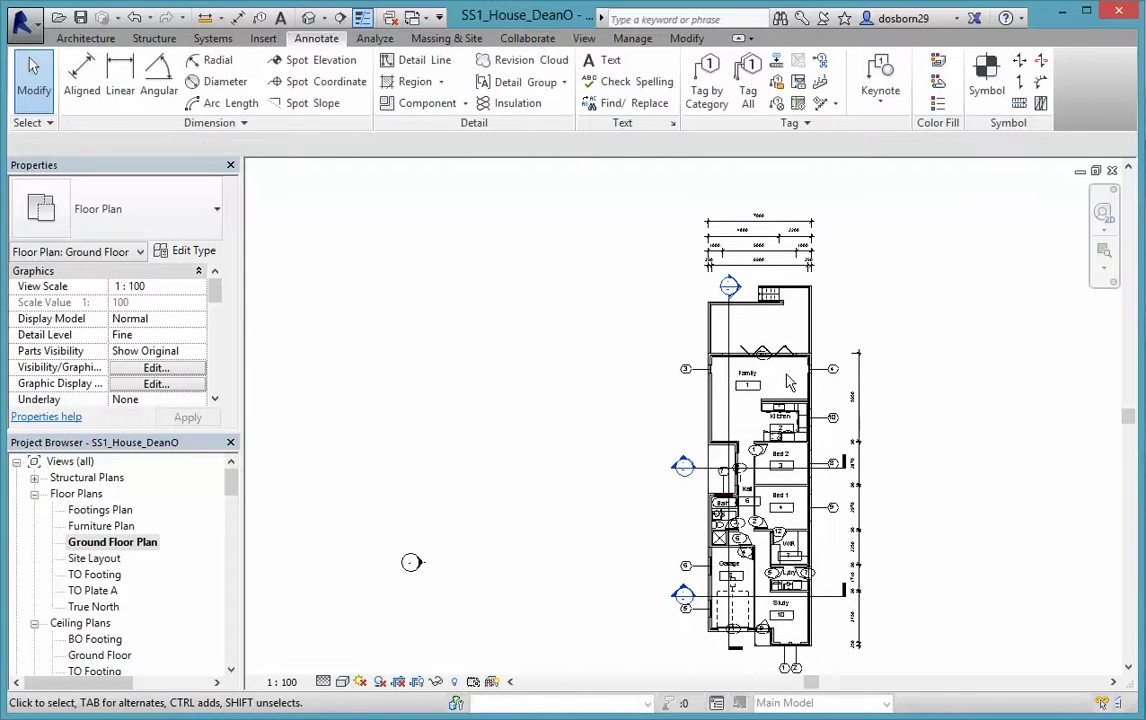
{"action": "scroll", "coordinate": [912, 406], "scroll_direction": "up", "scroll_amount": 4}
{"action": "left_click", "coordinate": [710, 376]}
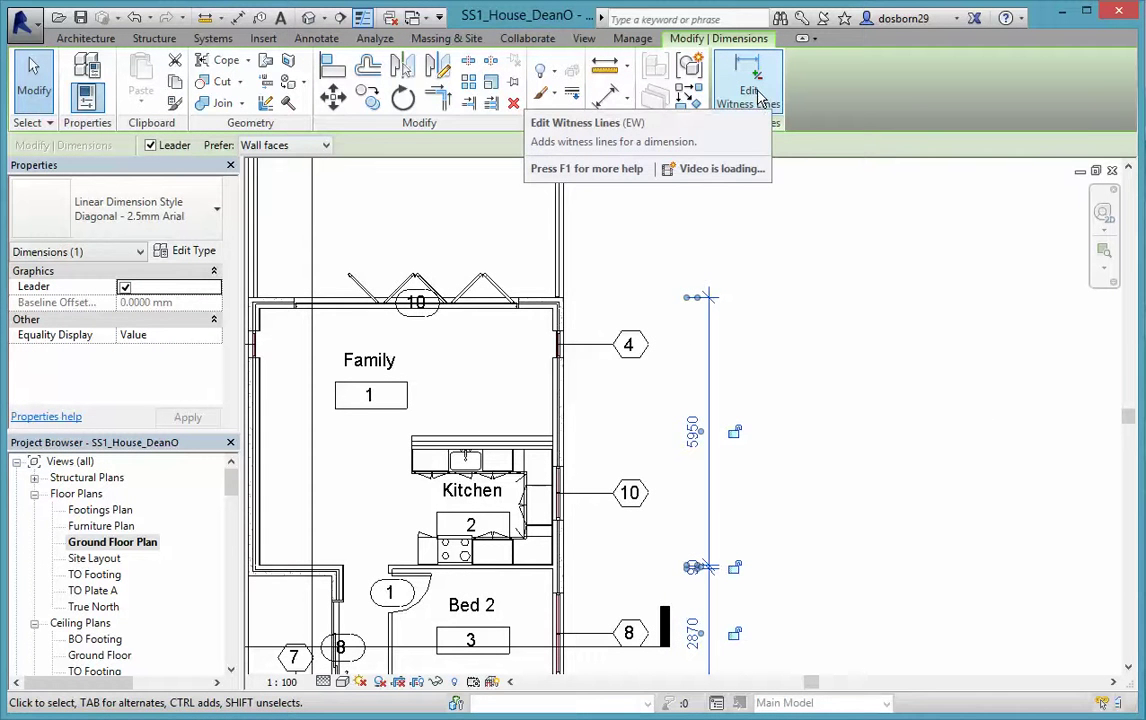
{"action": "left_click", "coordinate": [757, 95]}
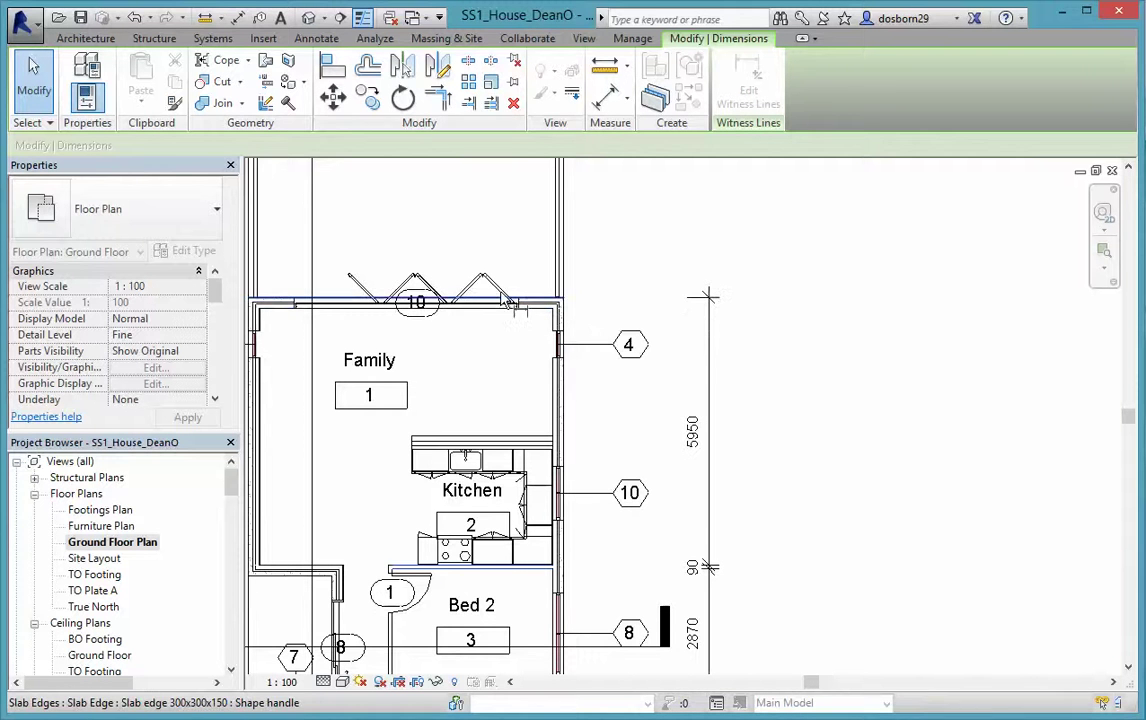
{"action": "left_click", "coordinate": [543, 309]}
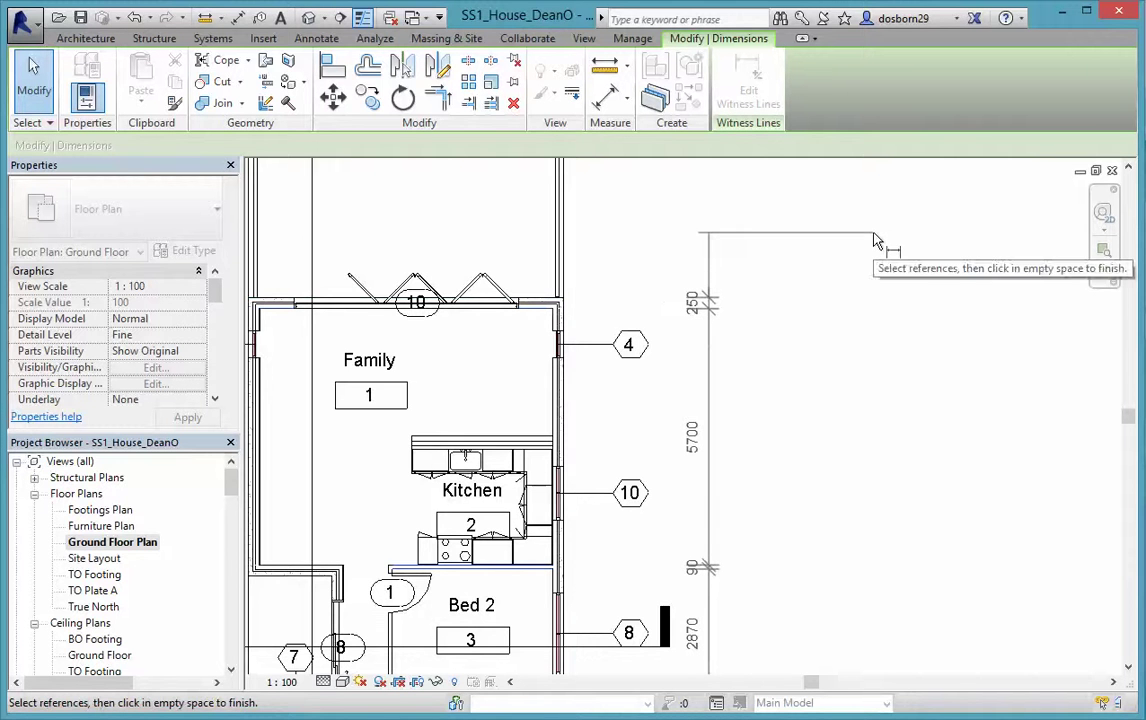
{"action": "left_click", "coordinate": [712, 233]}
{"action": "left_click", "coordinate": [813, 292]}
{"action": "scroll", "coordinate": [818, 327], "scroll_direction": "down", "scroll_amount": 4}
{"action": "middle_click_drag", "start_coordinate": [843, 402], "coordinate": [853, 322]}
{"action": "scroll", "coordinate": [795, 276], "scroll_direction": "up", "scroll_amount": 2}
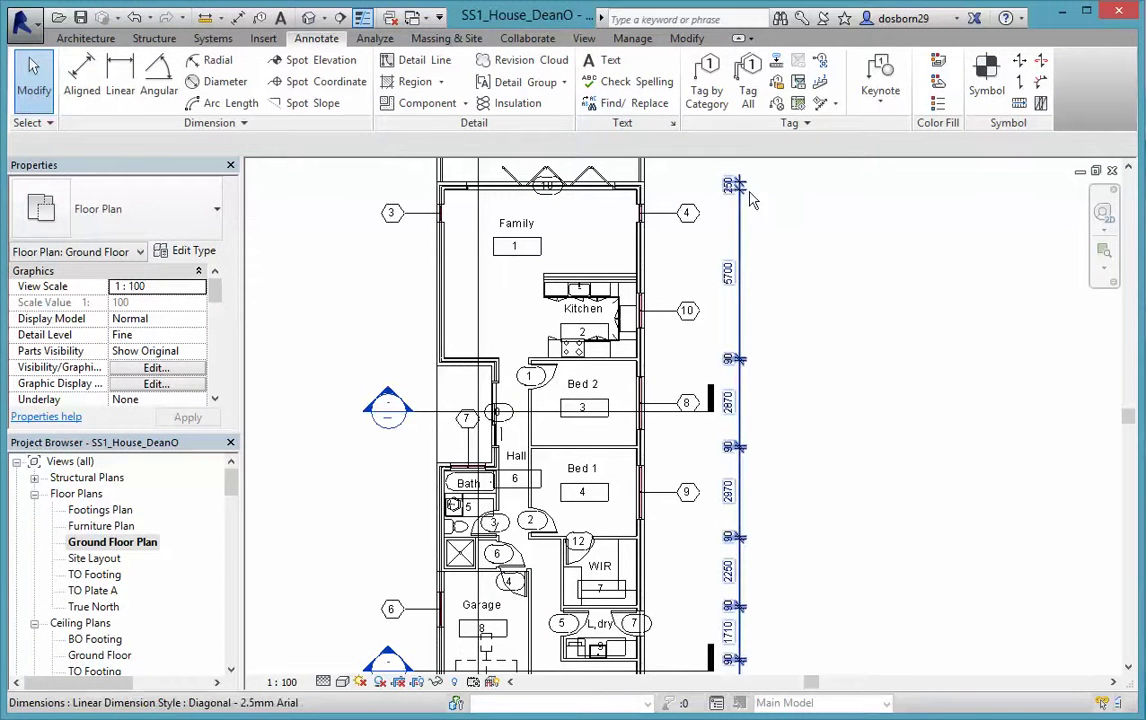
{"action": "scroll", "coordinate": [850, 280], "scroll_direction": "down", "scroll_amount": 1}
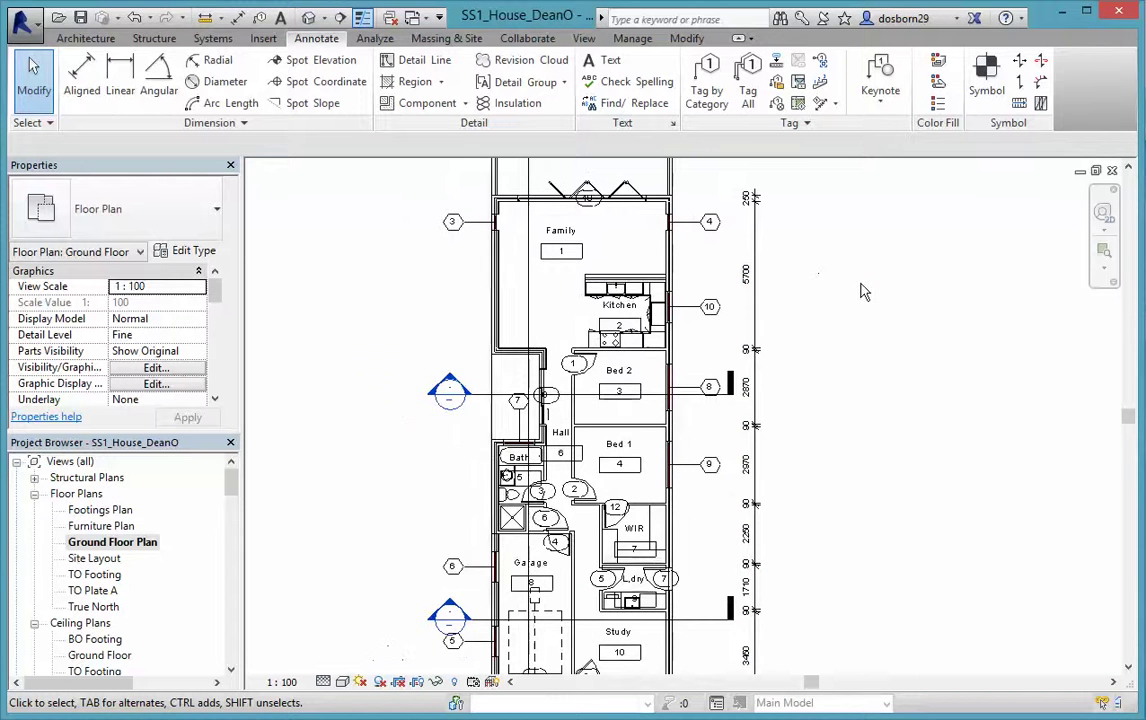
{"action": "middle_click_drag", "start_coordinate": [857, 291], "coordinate": [835, 301]}
{"action": "scroll", "coordinate": [830, 300], "scroll_direction": "down", "scroll_amount": 1}
{"action": "scroll", "coordinate": [824, 322], "scroll_direction": "down", "scroll_amount": 1}
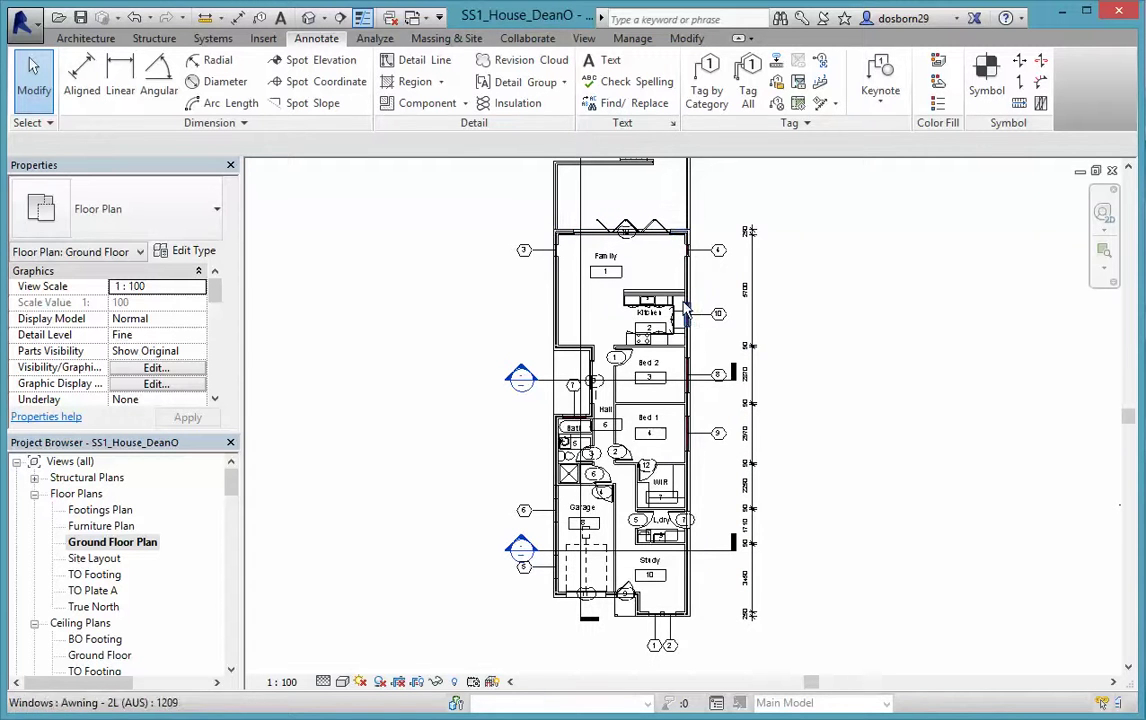
{"action": "scroll", "coordinate": [695, 245], "scroll_direction": "up", "scroll_amount": 2}
{"action": "scroll", "coordinate": [684, 255], "scroll_direction": "up", "scroll_amount": 1}
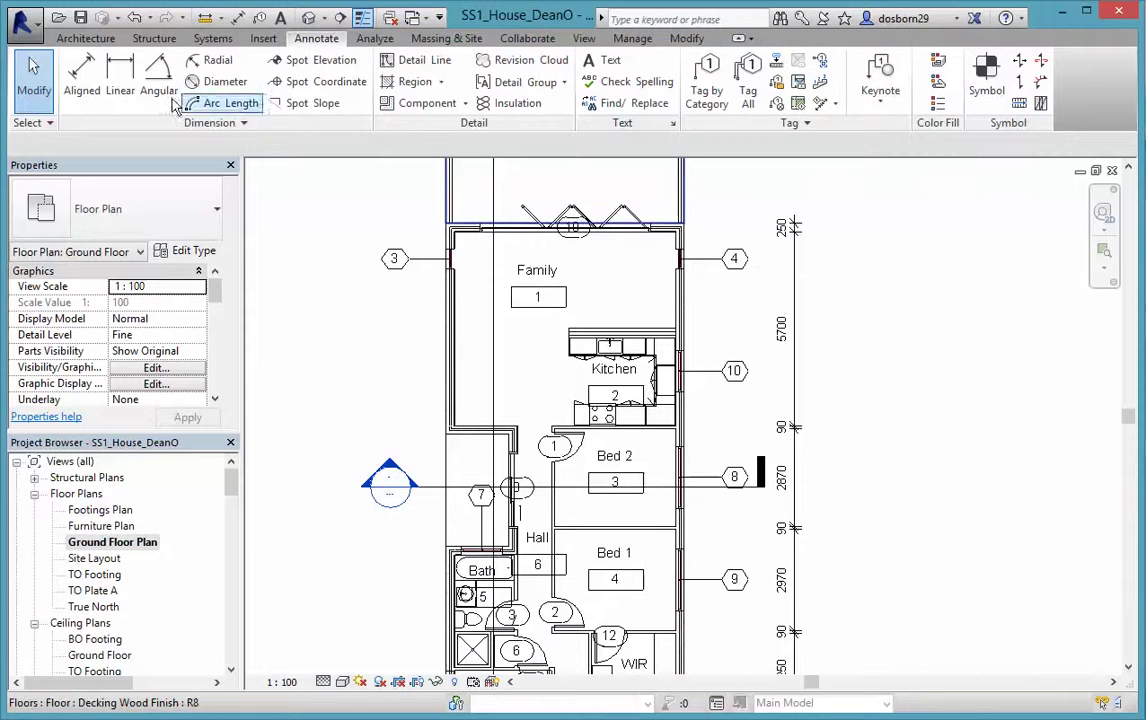
Step: Start an east-wall dimension run at the top wall face through the kitchen and Bed 2 window edges
{"action": "left_click", "coordinate": [82, 75]}
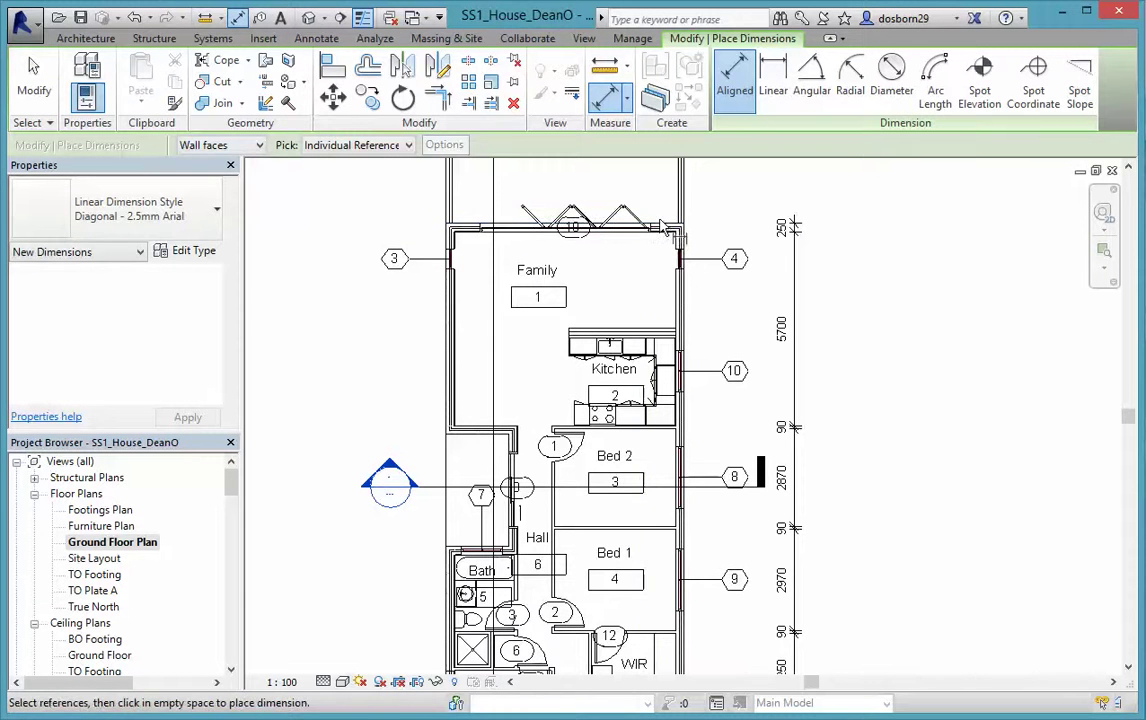
{"action": "left_click", "coordinate": [663, 230]}
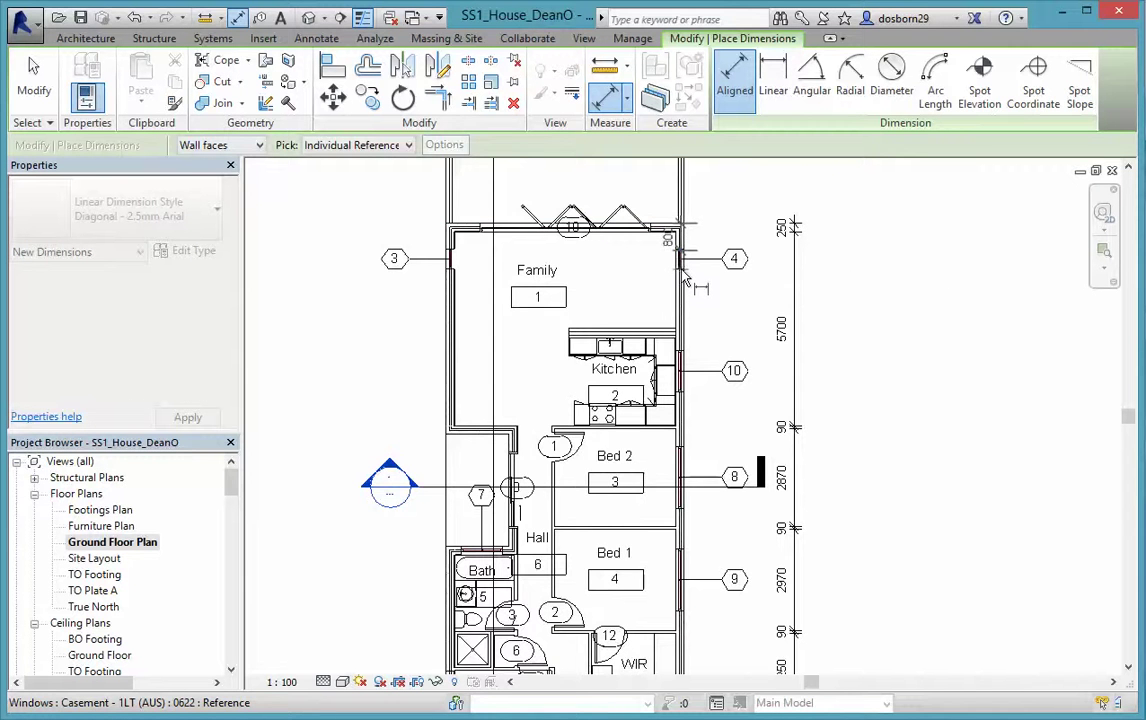
{"action": "scroll", "coordinate": [684, 270], "scroll_direction": "up", "scroll_amount": 5}
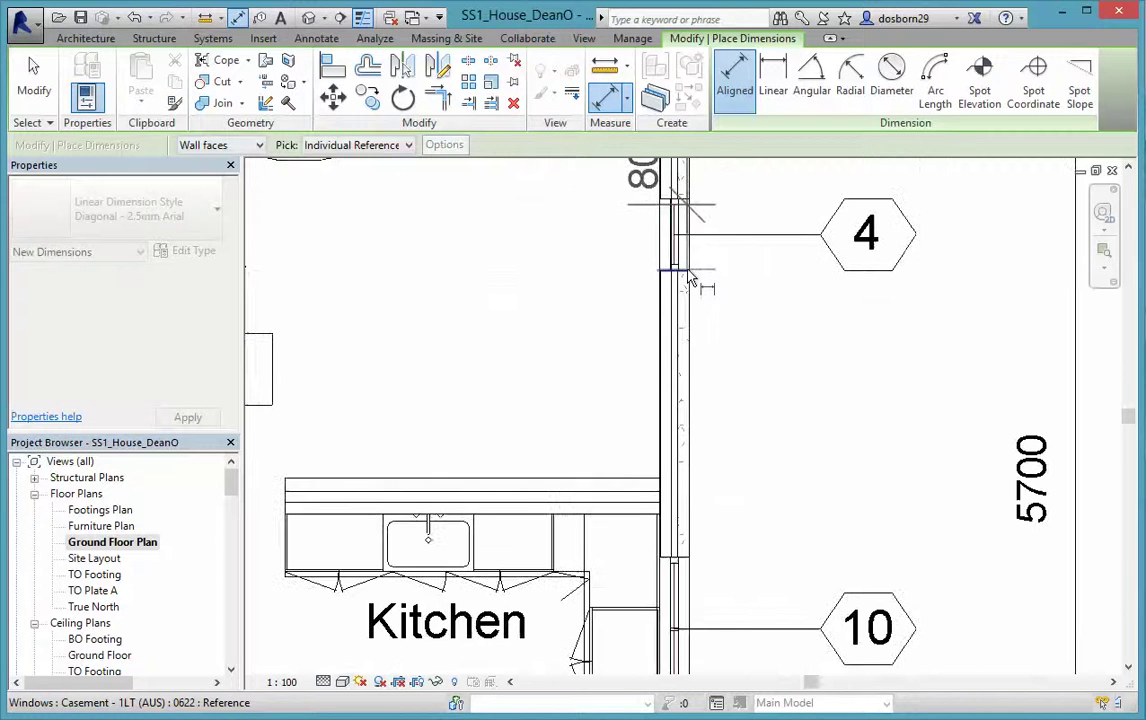
{"action": "left_click", "coordinate": [688, 283]}
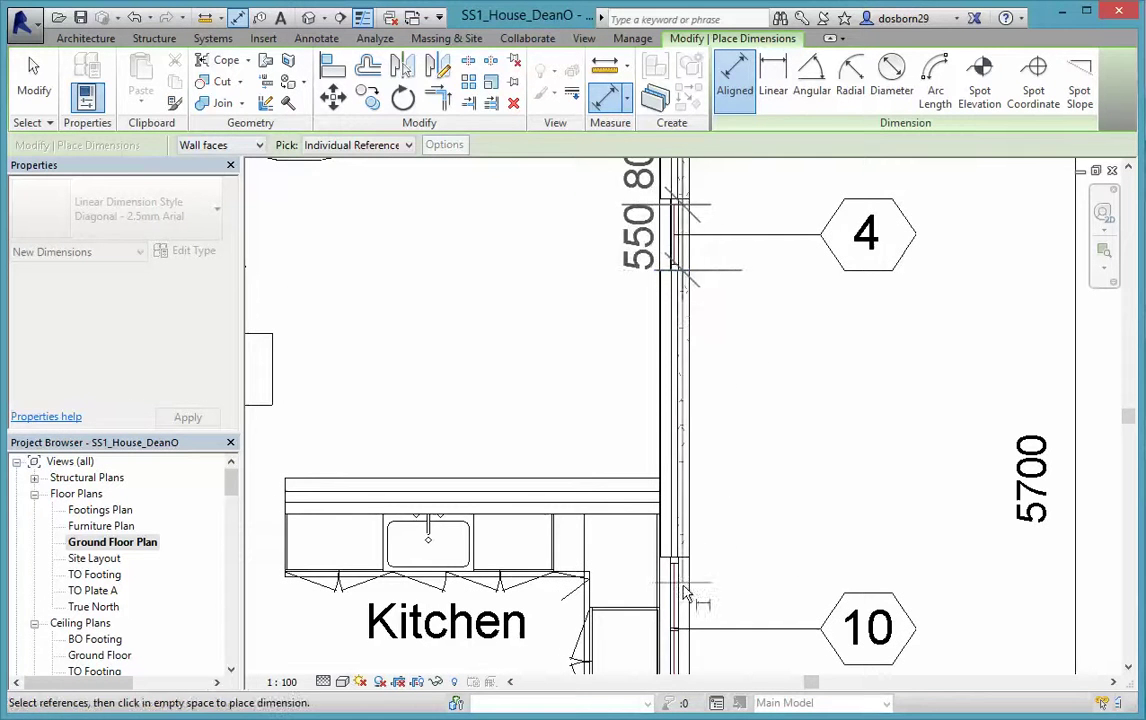
{"action": "scroll", "coordinate": [686, 565], "scroll_direction": "down", "scroll_amount": 1}
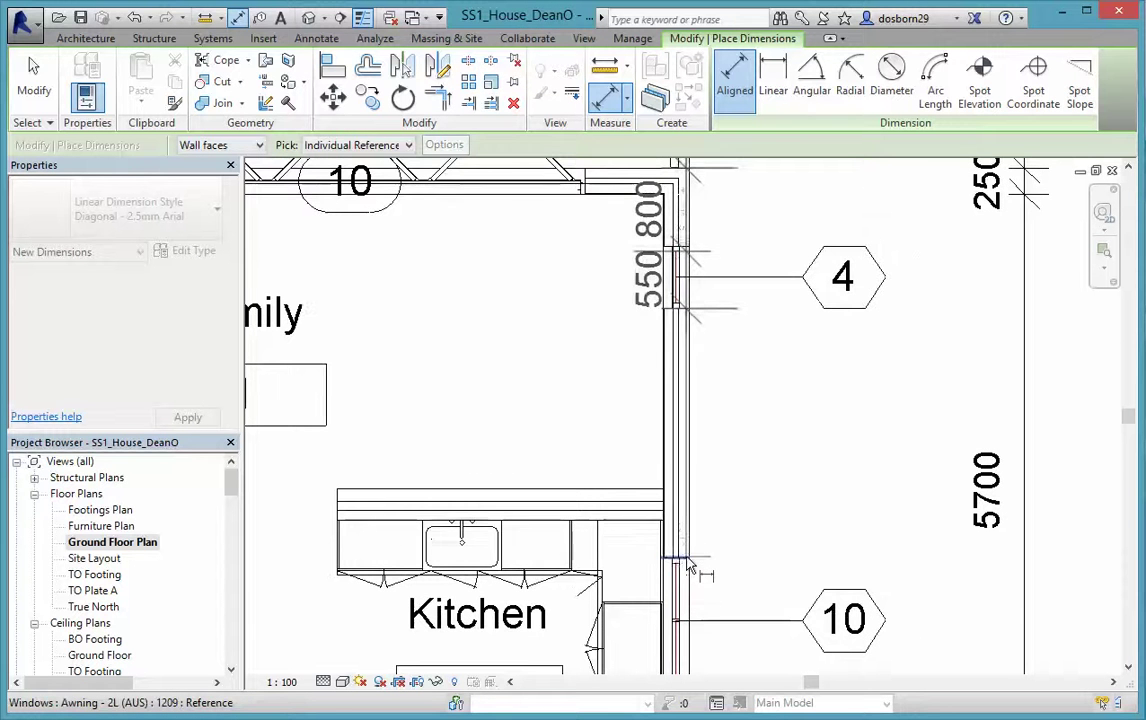
{"action": "middle_click_drag", "start_coordinate": [688, 566], "coordinate": [761, 176]}
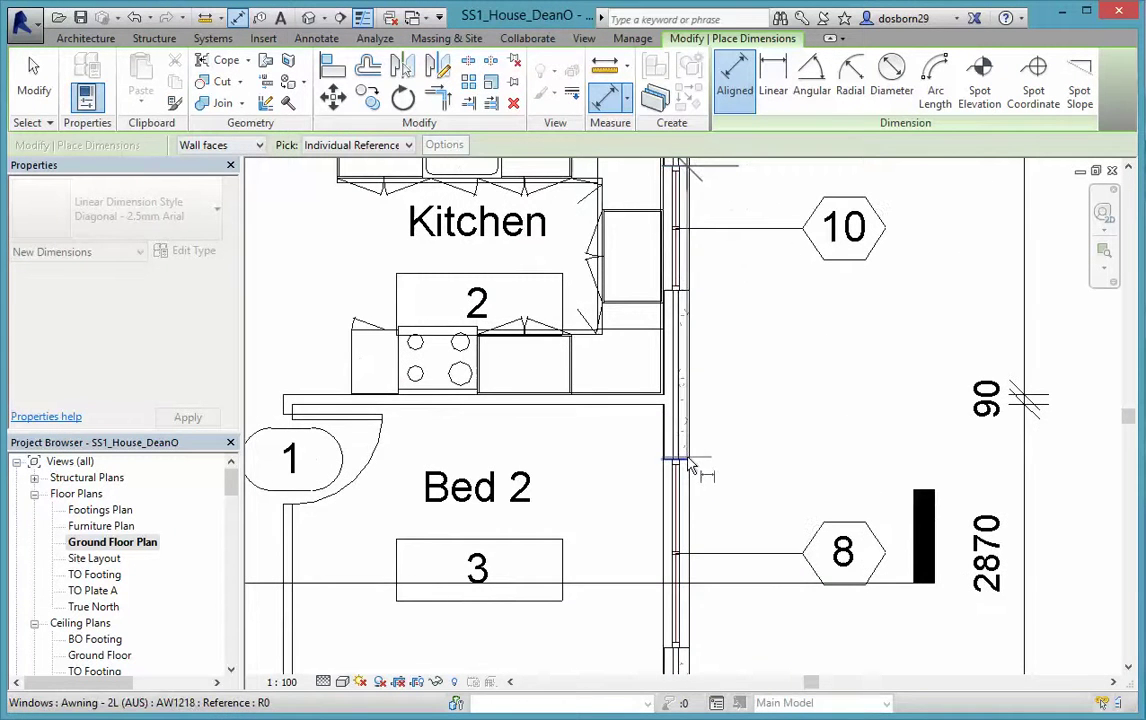
{"action": "left_click", "coordinate": [692, 298]}
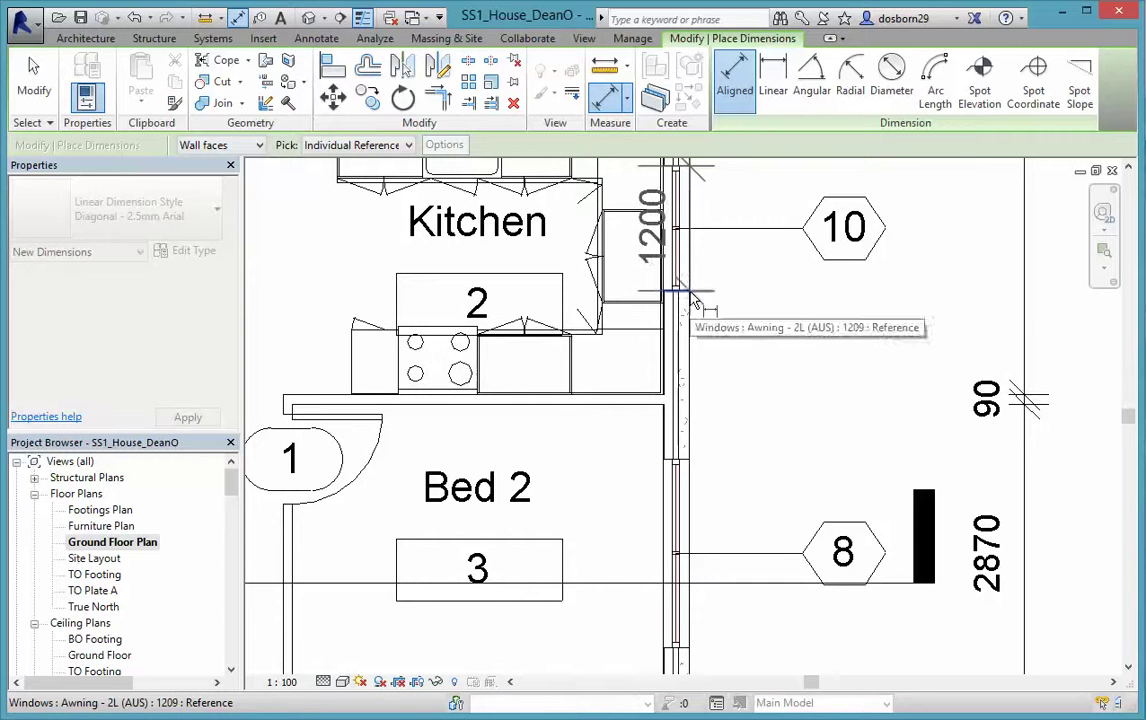
{"action": "left_click", "coordinate": [688, 466]}
{"action": "middle_click_drag", "start_coordinate": [757, 471], "coordinate": [749, 325]}
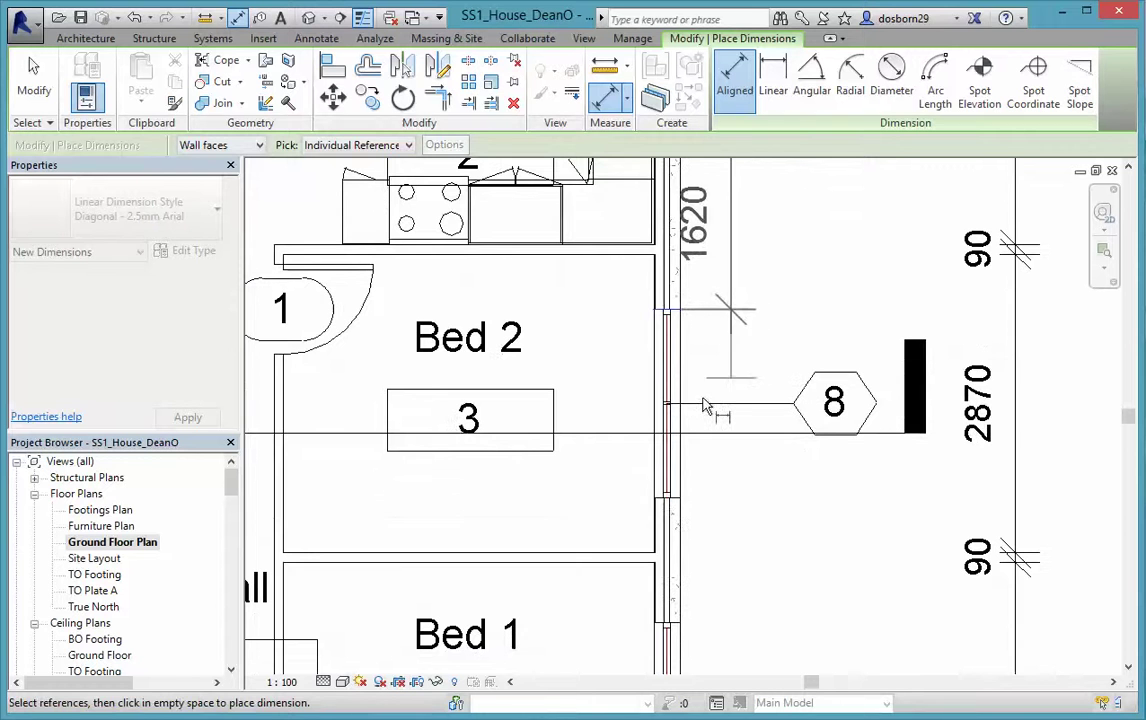
{"action": "scroll", "coordinate": [728, 370], "scroll_direction": "down", "scroll_amount": 1}
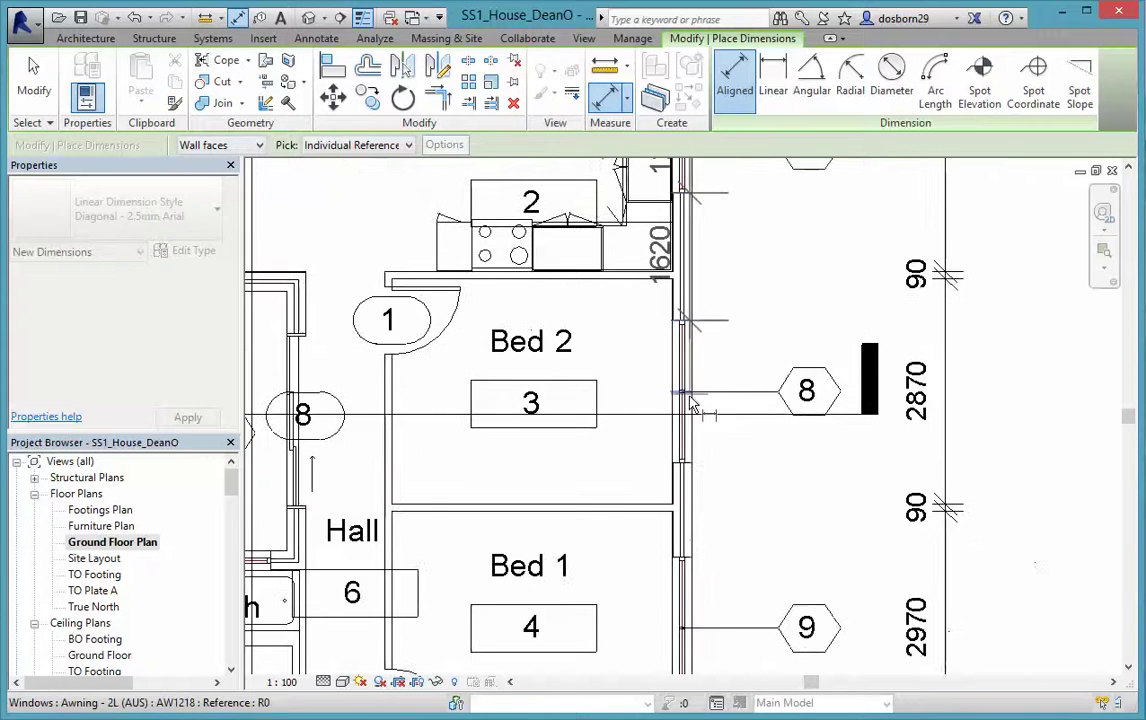
{"action": "left_click", "coordinate": [686, 462]}
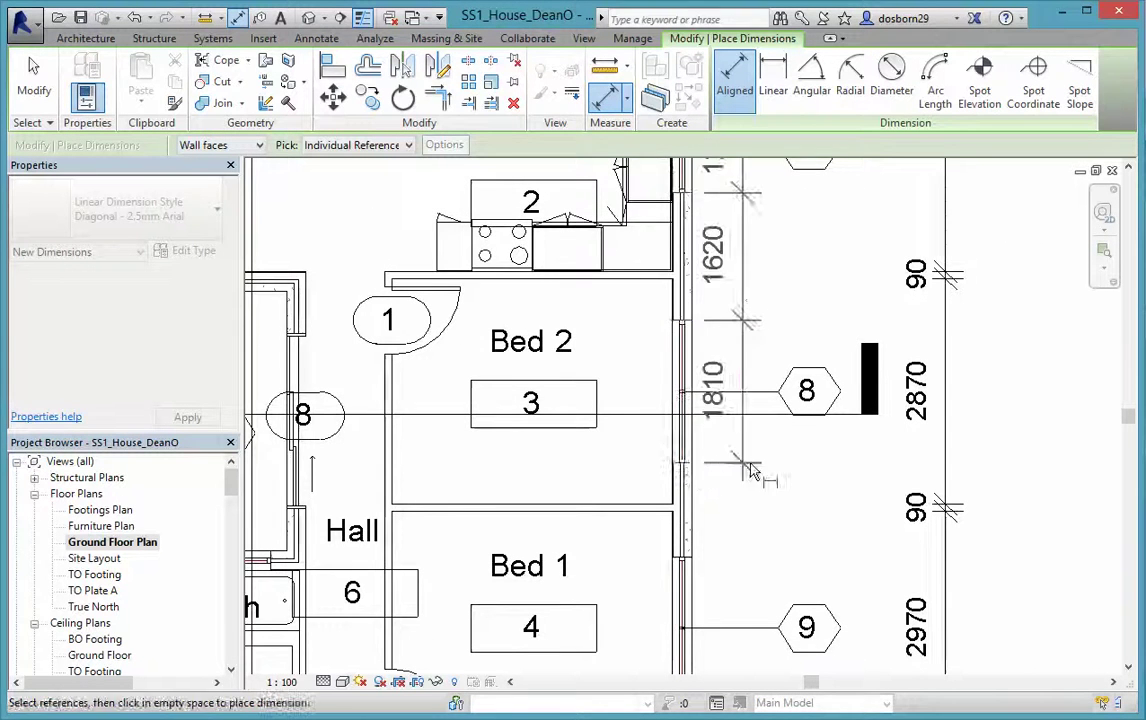
Step: Add Bed 1 window and door 7 edges and the Study slab edge, placing the run (3110, 864, 4536)
{"action": "middle_click_drag", "start_coordinate": [752, 472], "coordinate": [742, 281]}
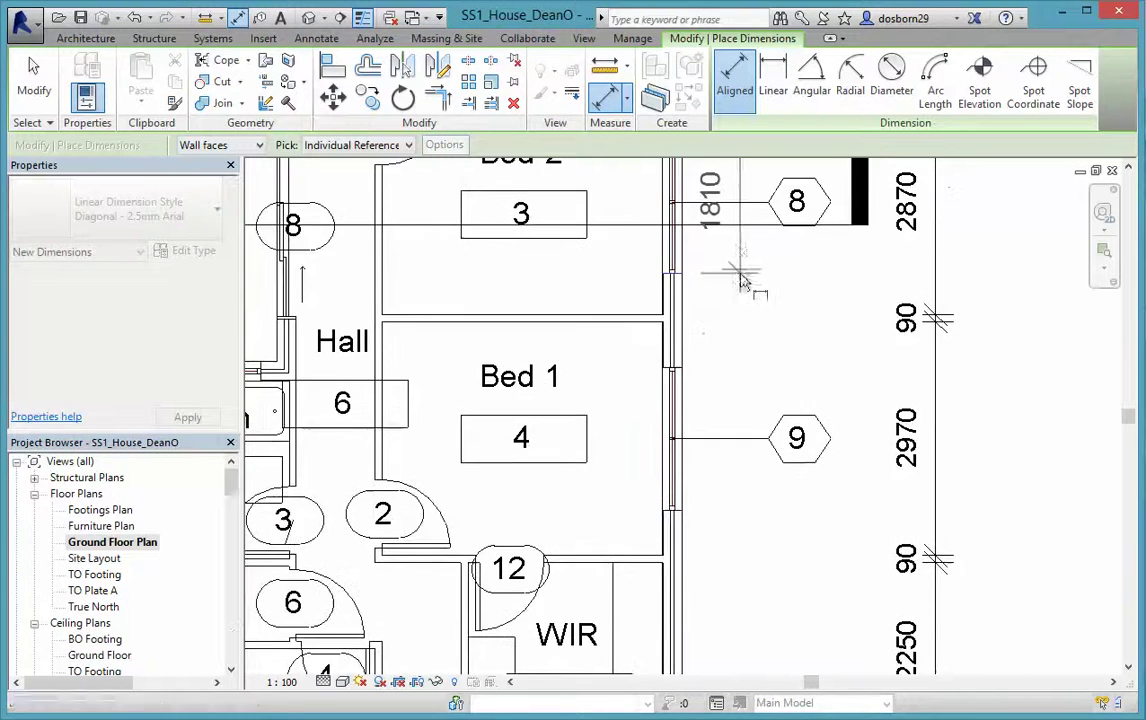
{"action": "left_click", "coordinate": [684, 372]}
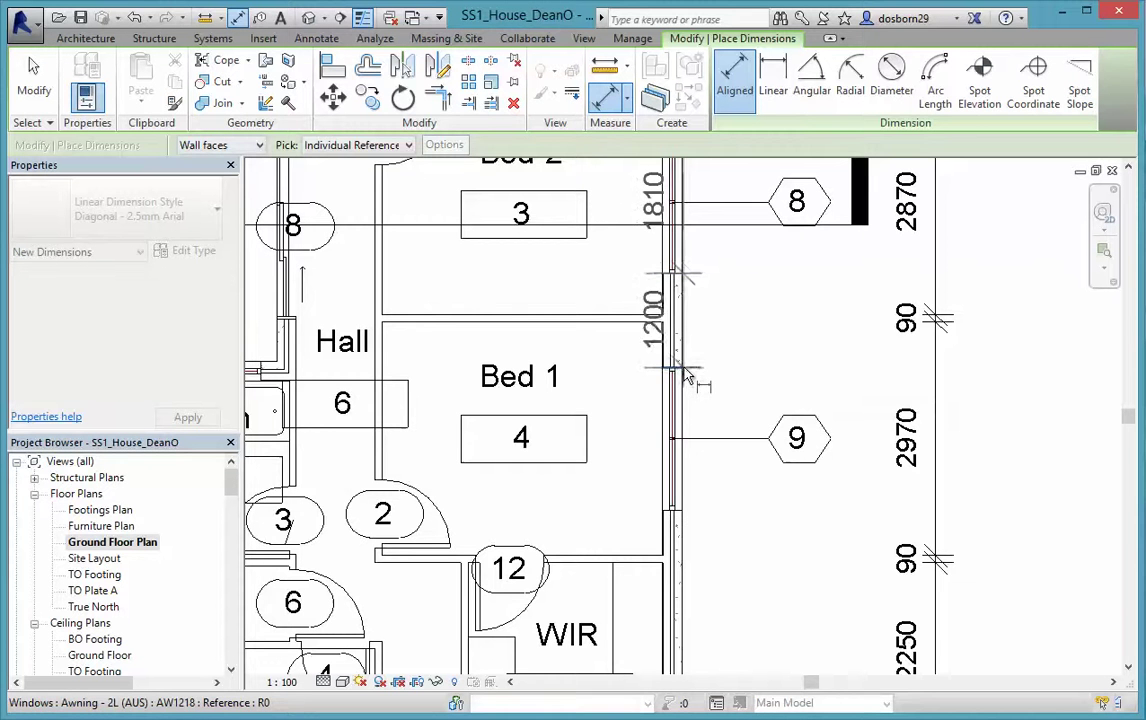
{"action": "left_click", "coordinate": [682, 514]}
{"action": "middle_click_drag", "start_coordinate": [735, 532], "coordinate": [745, 272]}
{"action": "middle_click_drag", "start_coordinate": [750, 450], "coordinate": [752, 312]}
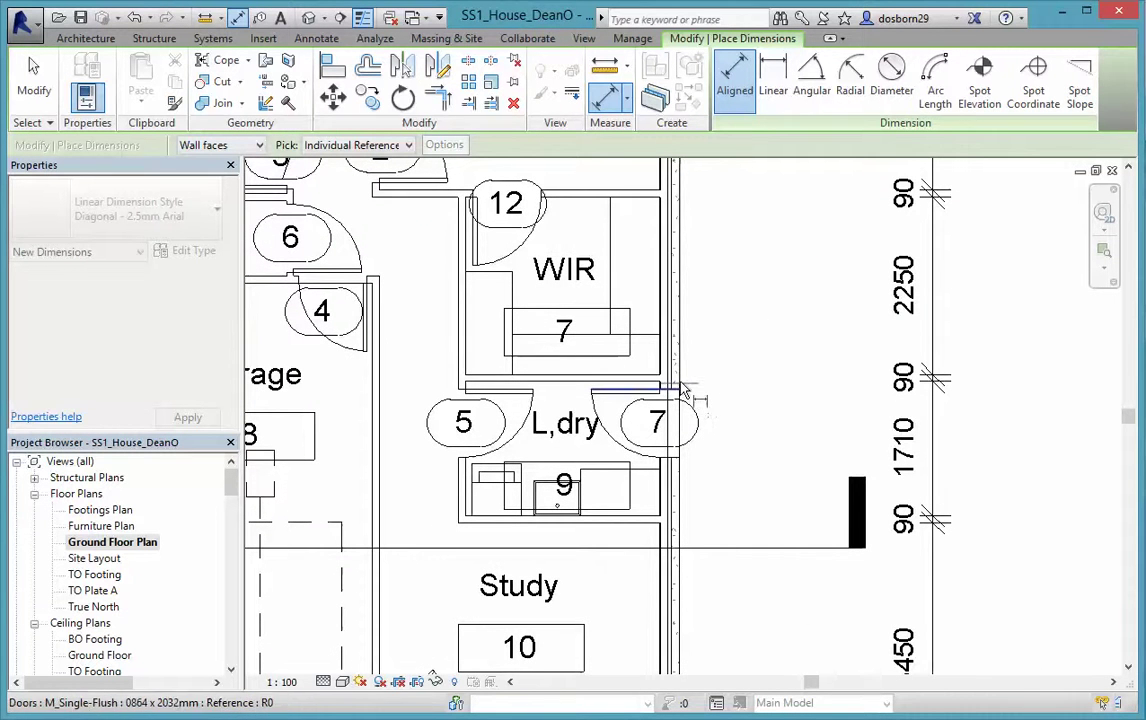
{"action": "left_click", "coordinate": [686, 458]}
{"action": "left_click", "coordinate": [732, 500]}
{"action": "middle_click_drag", "start_coordinate": [748, 438], "coordinate": [755, 281]}
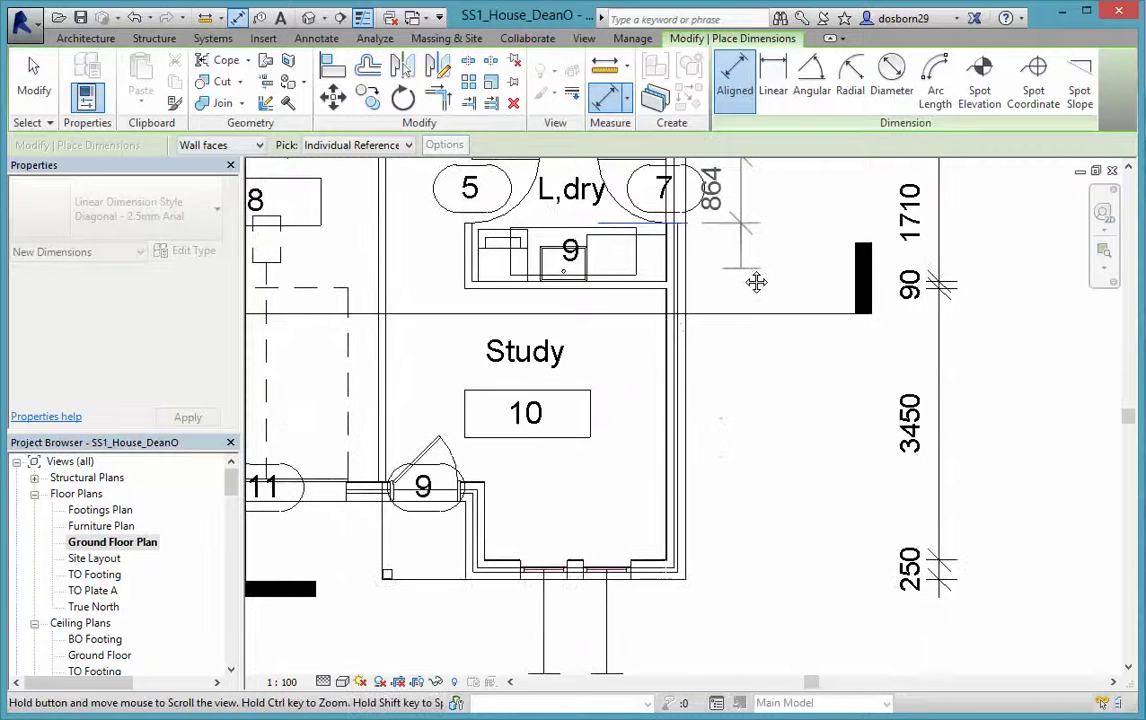
{"action": "left_click", "coordinate": [692, 590]}
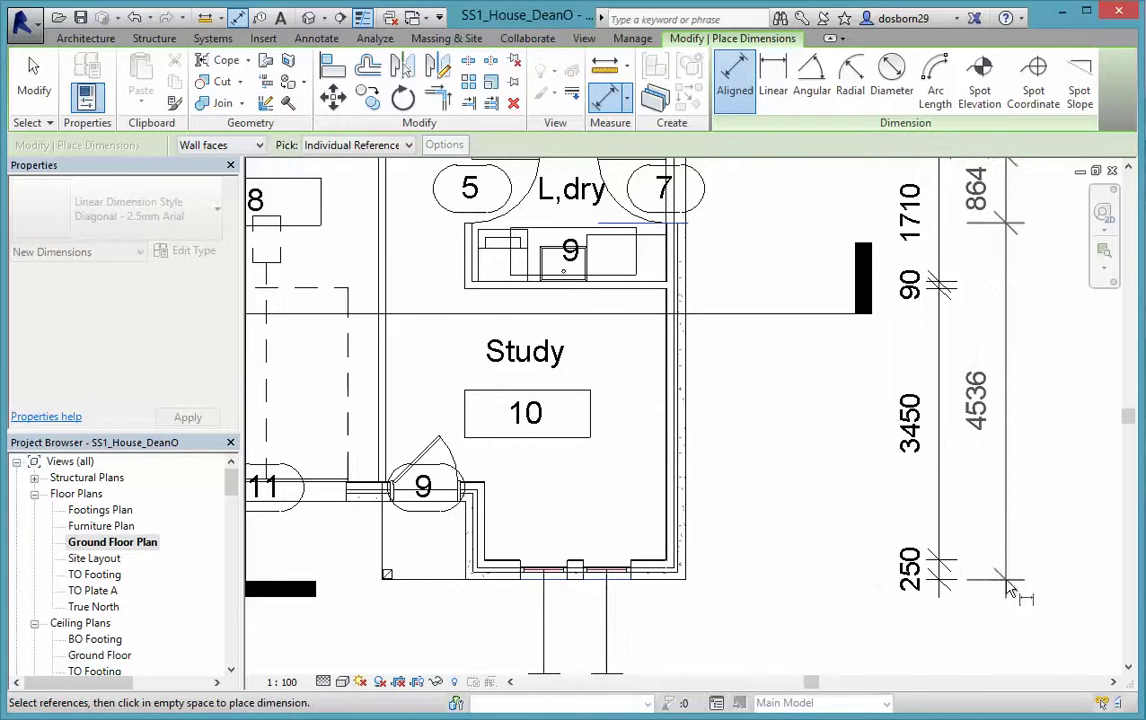
{"action": "scroll", "coordinate": [1008, 585], "scroll_direction": "down", "scroll_amount": 2}
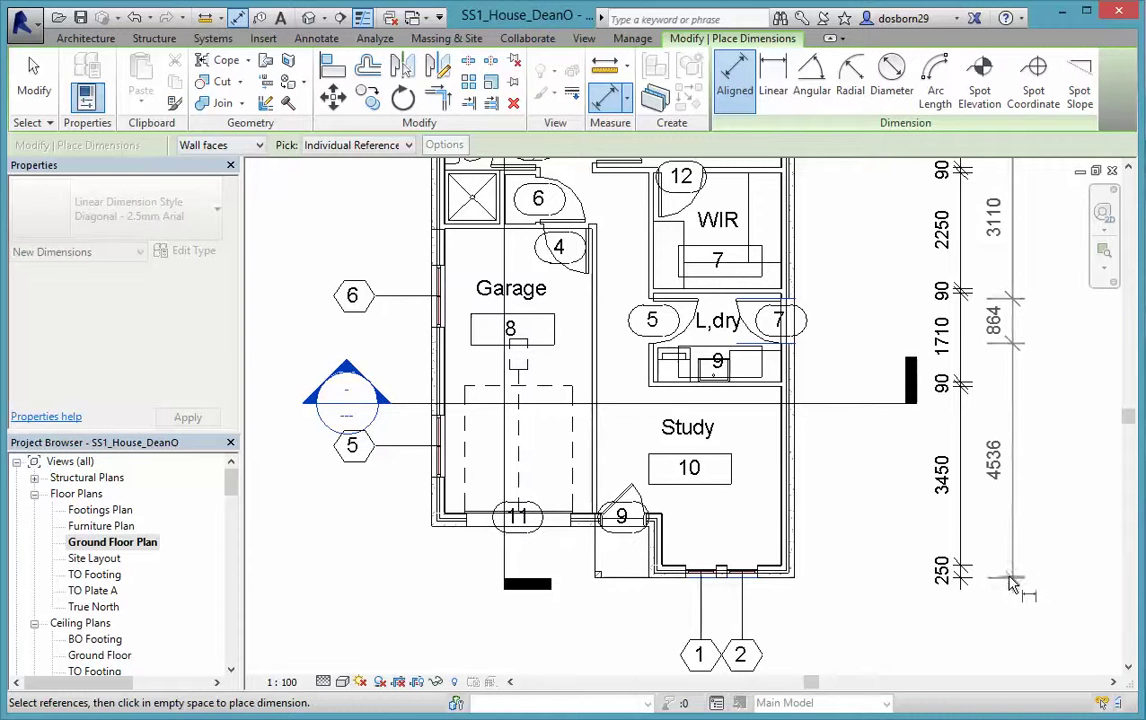
{"action": "left_click", "coordinate": [1010, 585]}
{"action": "scroll", "coordinate": [990, 610], "scroll_direction": "down", "scroll_amount": 5}
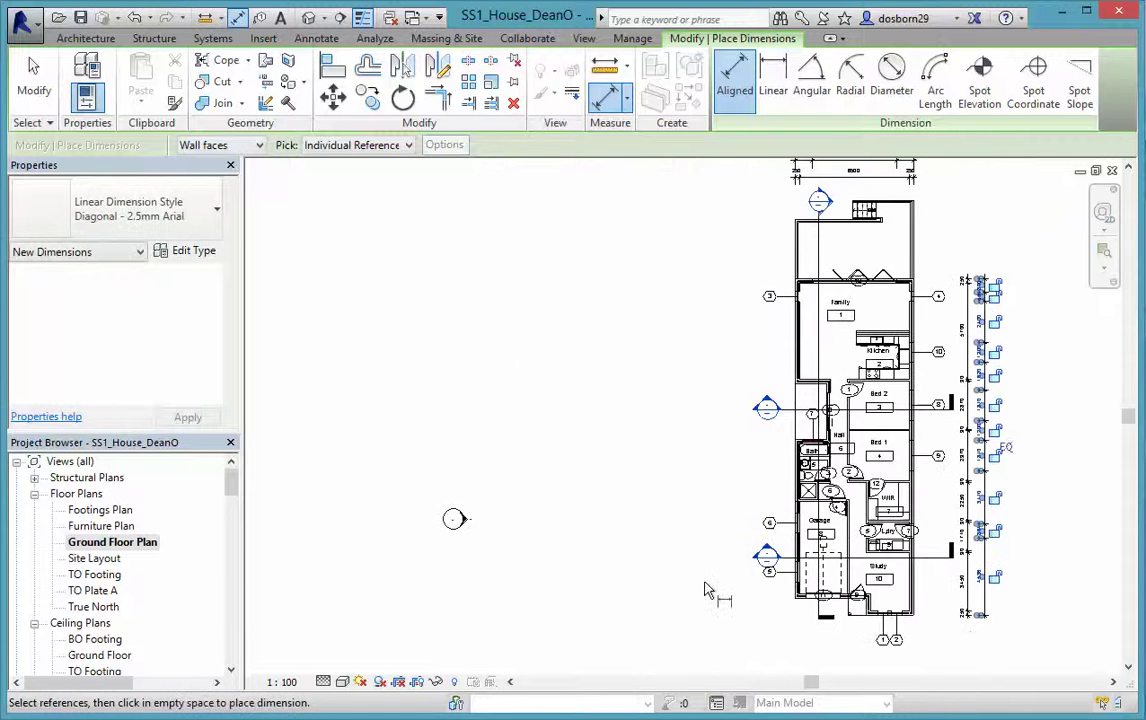
Step: Start an overall dimension at the north-east corner beyond the stair
{"action": "scroll", "coordinate": [698, 588], "scroll_direction": "up", "scroll_amount": 2}
{"action": "middle_click_drag", "start_coordinate": [698, 588], "coordinate": [480, 530]}
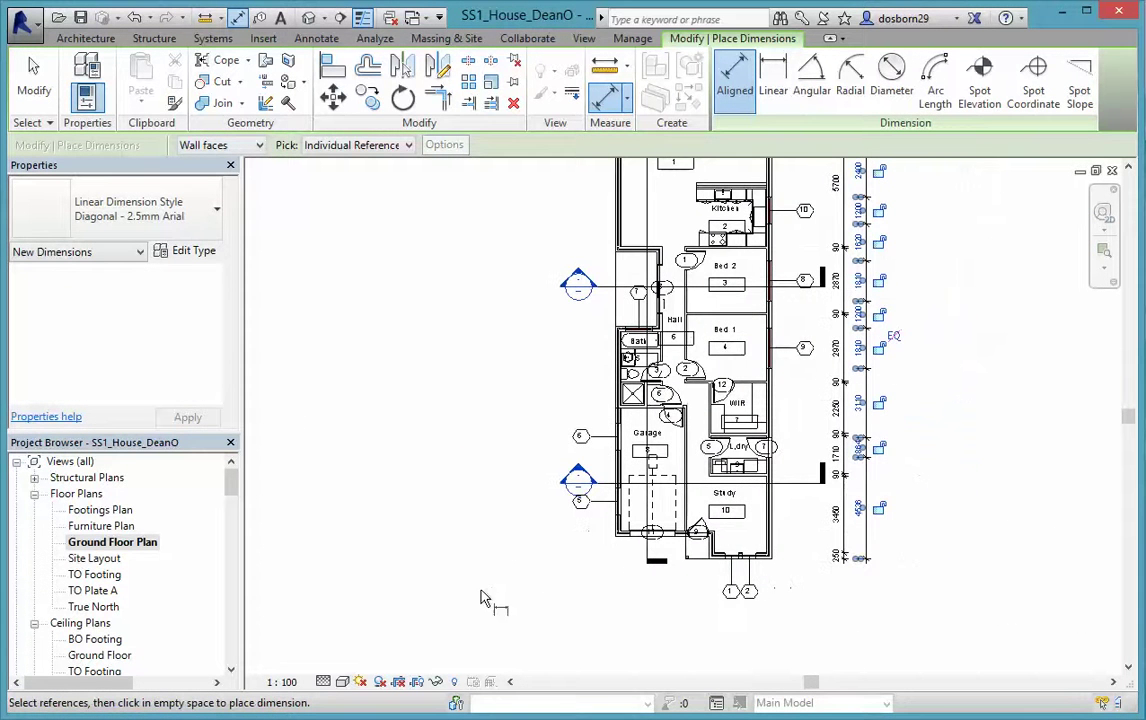
{"action": "middle_click_drag", "start_coordinate": [836, 378], "coordinate": [826, 540]}
{"action": "scroll", "coordinate": [815, 232], "scroll_direction": "up", "scroll_amount": 2}
{"action": "middle_click_drag", "start_coordinate": [801, 268], "coordinate": [801, 320]}
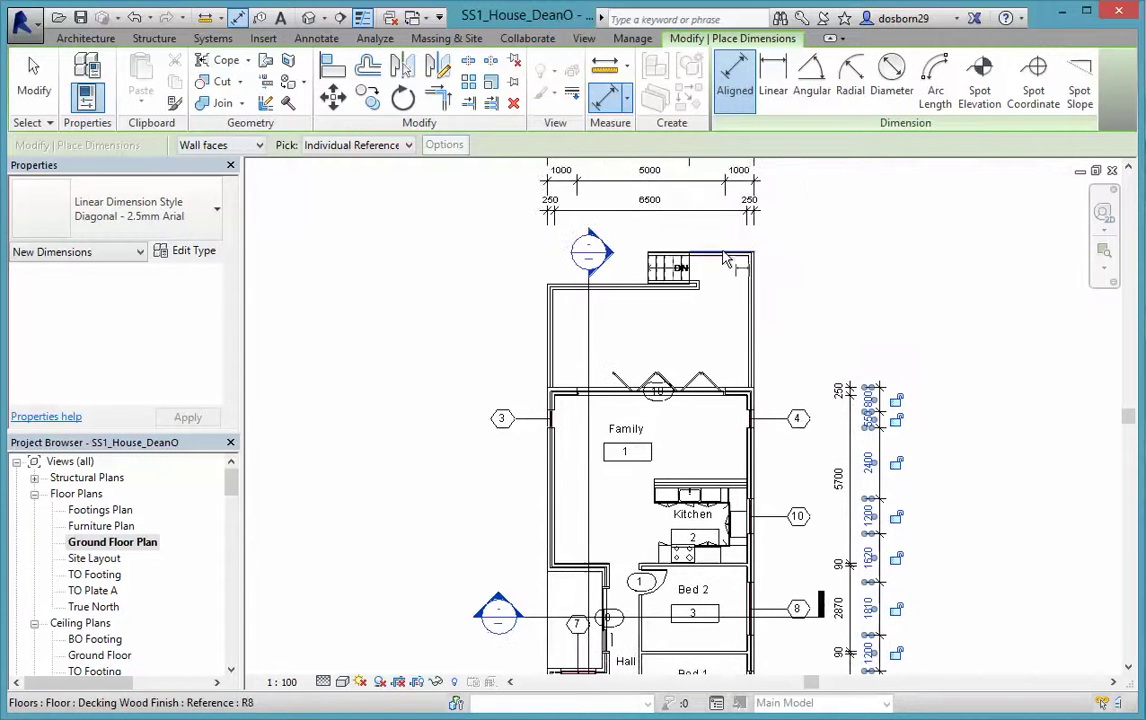
{"action": "scroll", "coordinate": [737, 257], "scroll_direction": "up", "scroll_amount": 2}
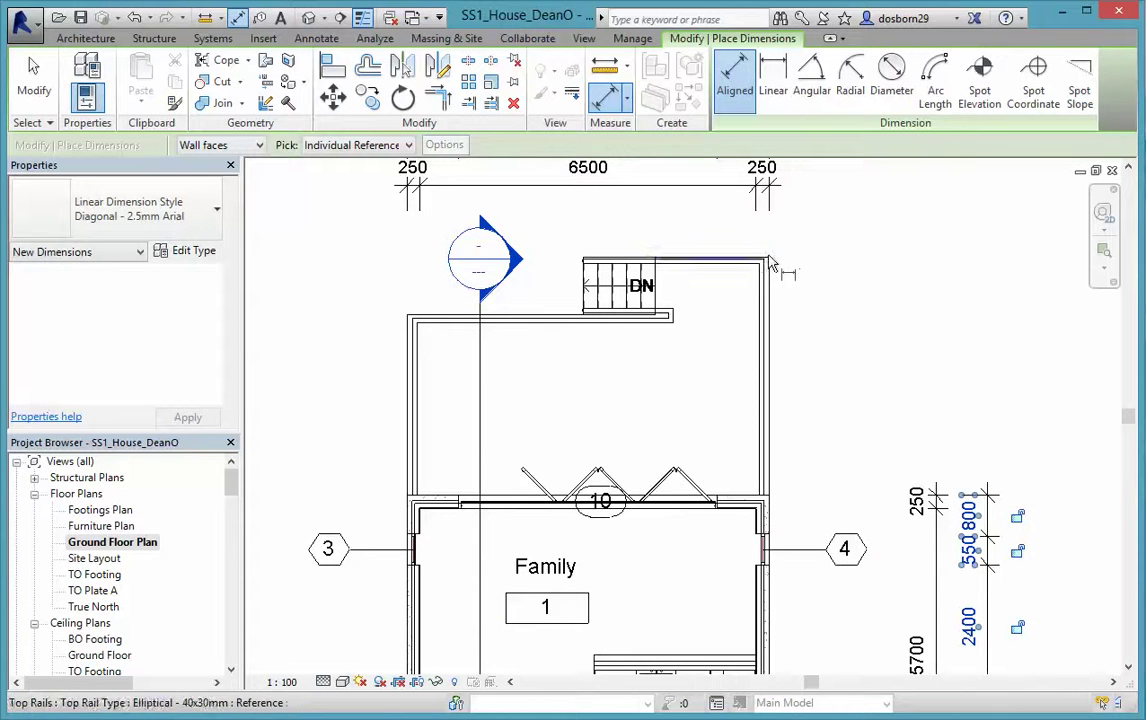
{"action": "scroll", "coordinate": [752, 262], "scroll_direction": "up", "scroll_amount": 2}
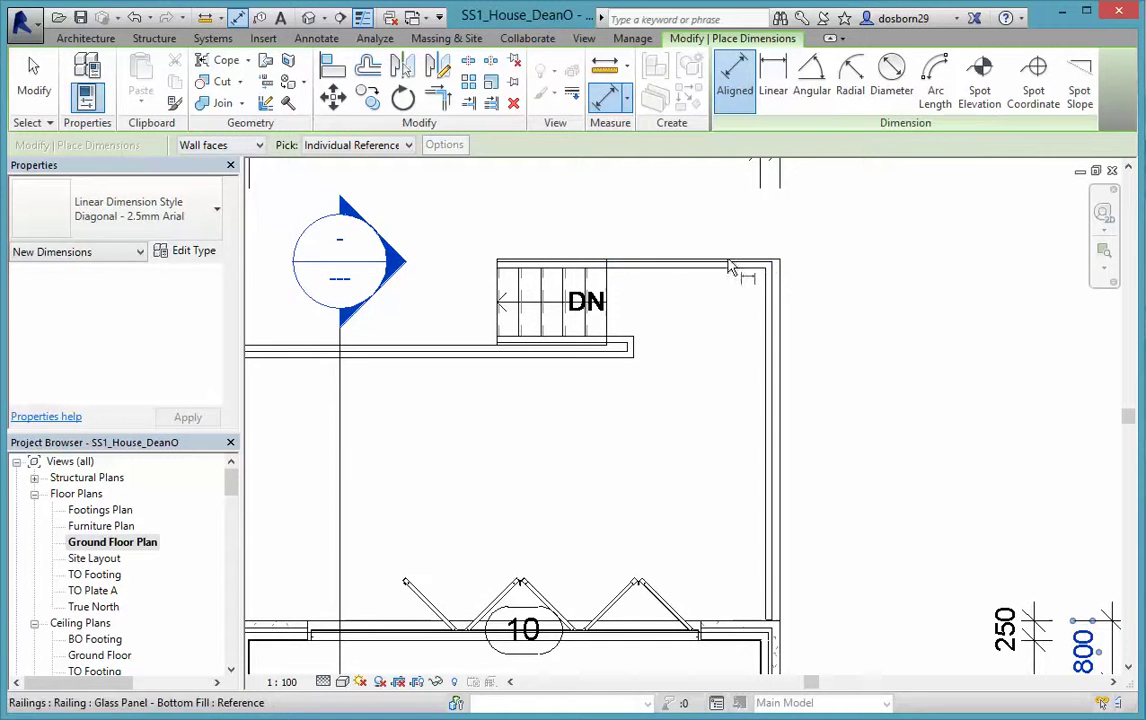
{"action": "left_click", "coordinate": [783, 262]}
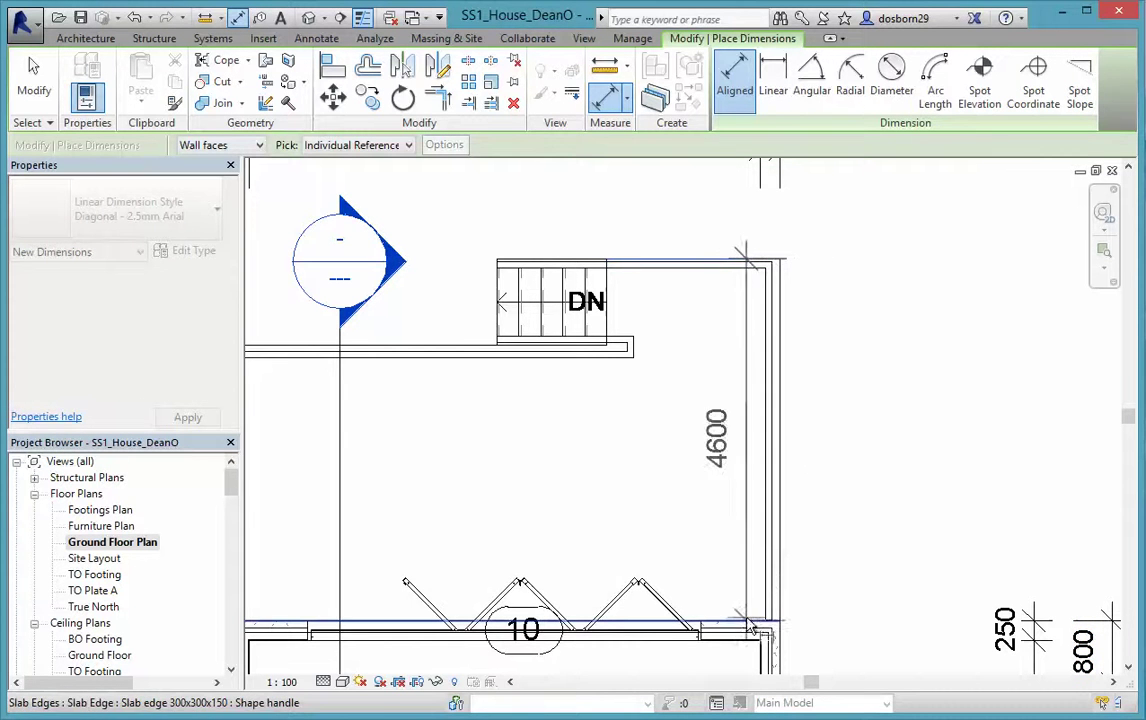
Step: Carry the overall dimension to the Garage and Study south end and place it outermost on the east side
{"action": "middle_click_drag", "start_coordinate": [870, 494], "coordinate": [858, 44]}
{"action": "scroll", "coordinate": [792, 287], "scroll_direction": "down", "scroll_amount": 3}
{"action": "middle_click_drag", "start_coordinate": [824, 522], "coordinate": [852, 200]}
{"action": "middle_click_drag", "start_coordinate": [877, 504], "coordinate": [877, 153]}
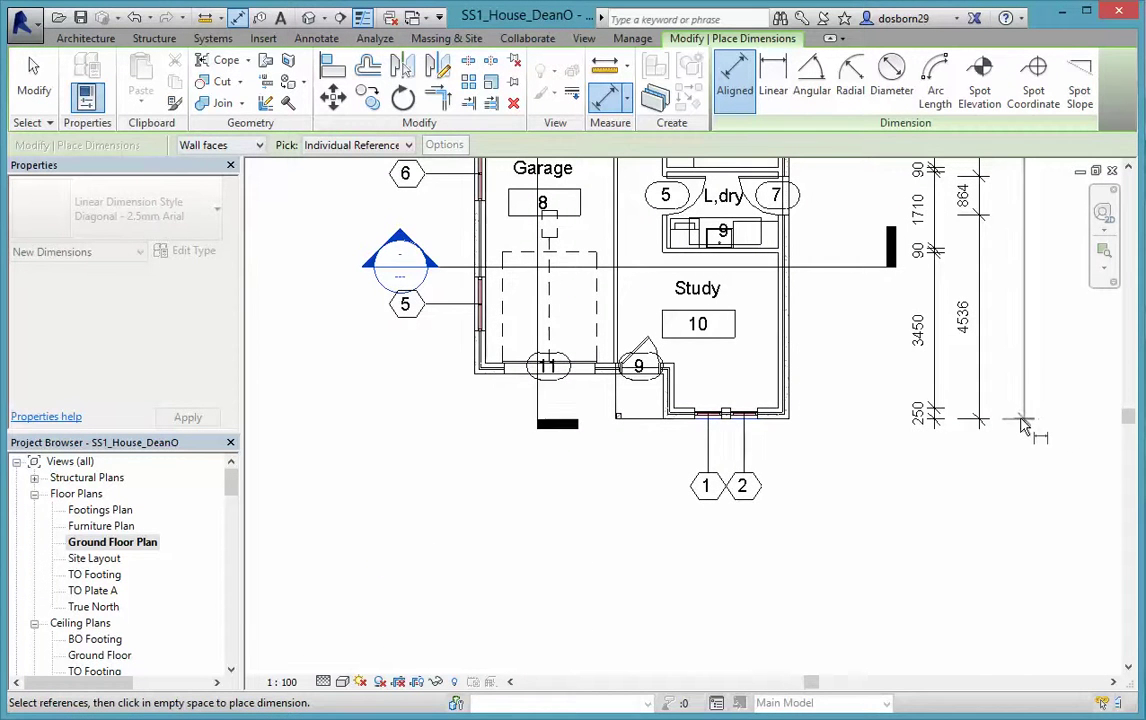
{"action": "left_click", "coordinate": [1022, 425]}
{"action": "scroll", "coordinate": [996, 518], "scroll_direction": "down", "scroll_amount": 3}
{"action": "scroll", "coordinate": [1005, 524], "scroll_direction": "down", "scroll_amount": 2}
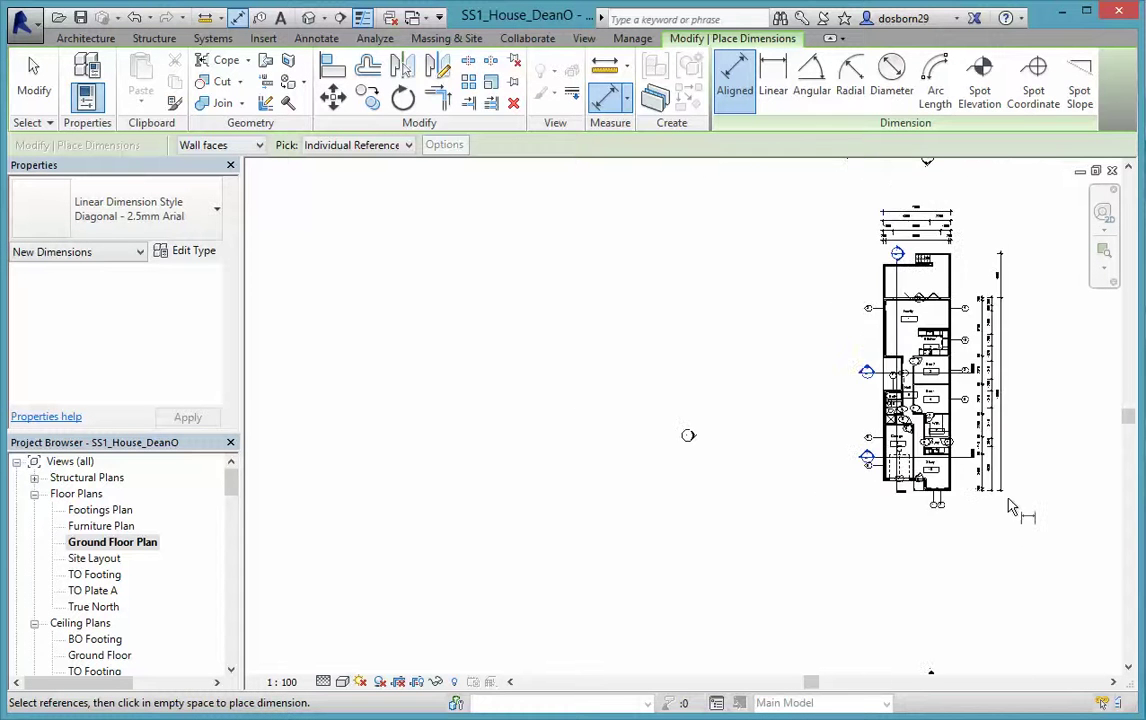
{"action": "scroll", "coordinate": [1042, 395], "scroll_direction": "up", "scroll_amount": 2}
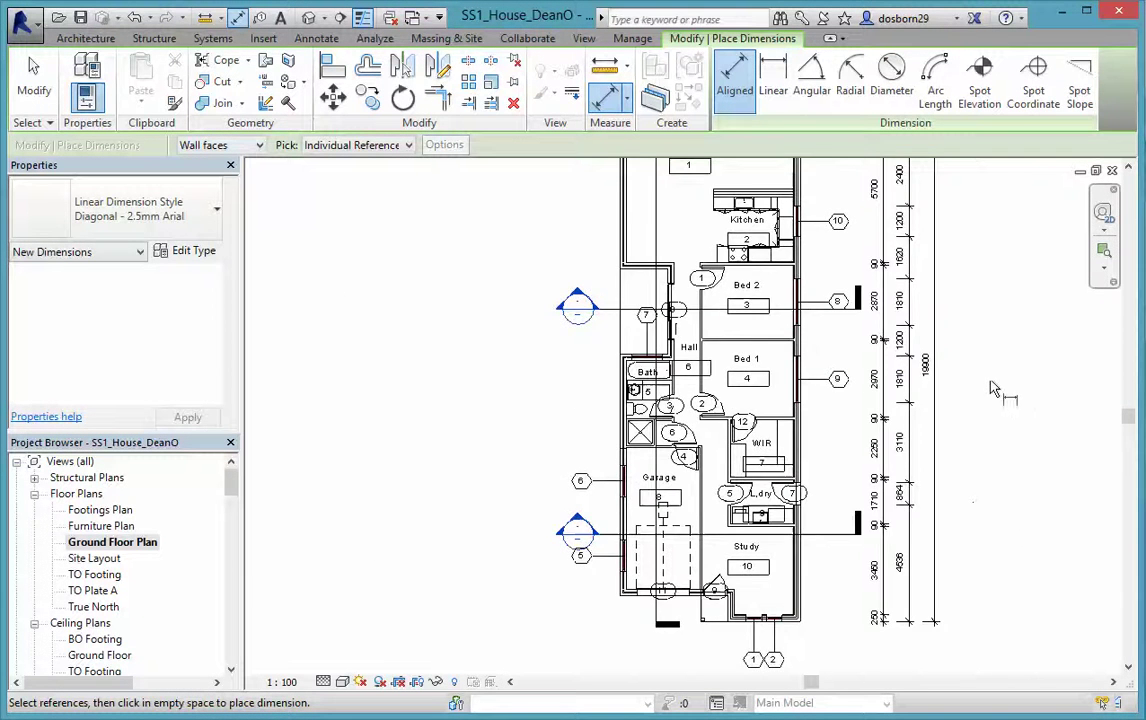
{"action": "scroll", "coordinate": [980, 382], "scroll_direction": "up", "scroll_amount": 2}
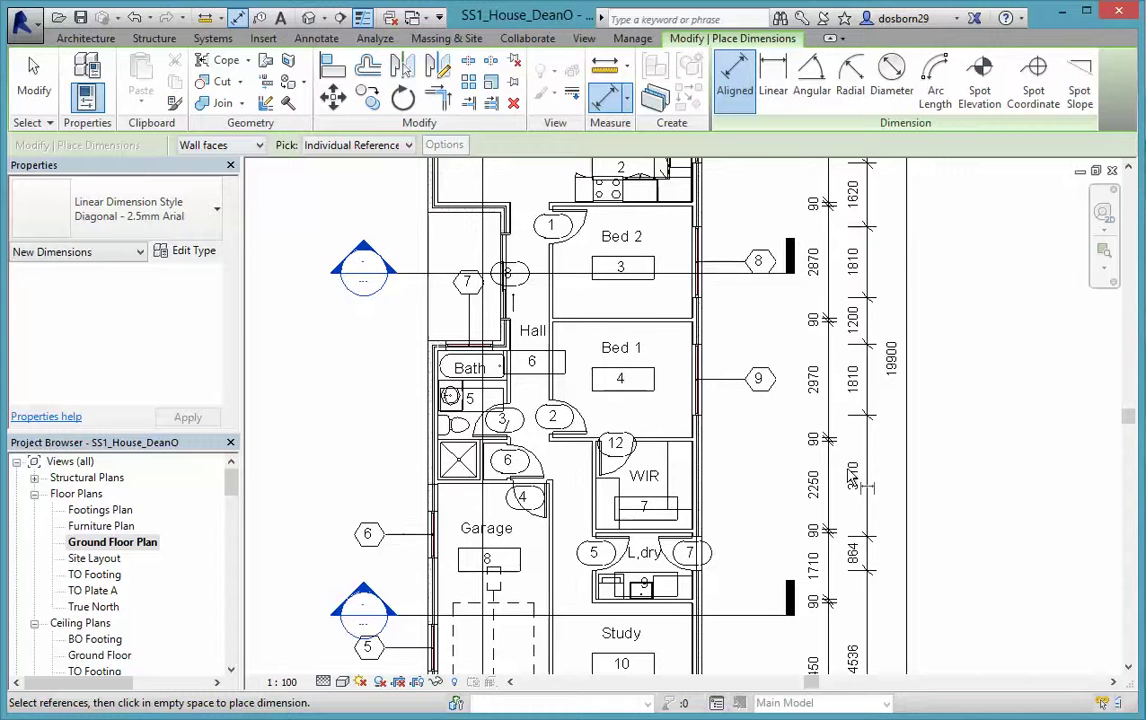
{"action": "scroll", "coordinate": [967, 473], "scroll_direction": "down", "scroll_amount": 1}
{"action": "scroll", "coordinate": [1010, 530], "scroll_direction": "down", "scroll_amount": 2}
{"action": "middle_click_drag", "start_coordinate": [1003, 527], "coordinate": [946, 532]}
{"action": "scroll", "coordinate": [946, 532], "scroll_direction": "down", "scroll_amount": 1}
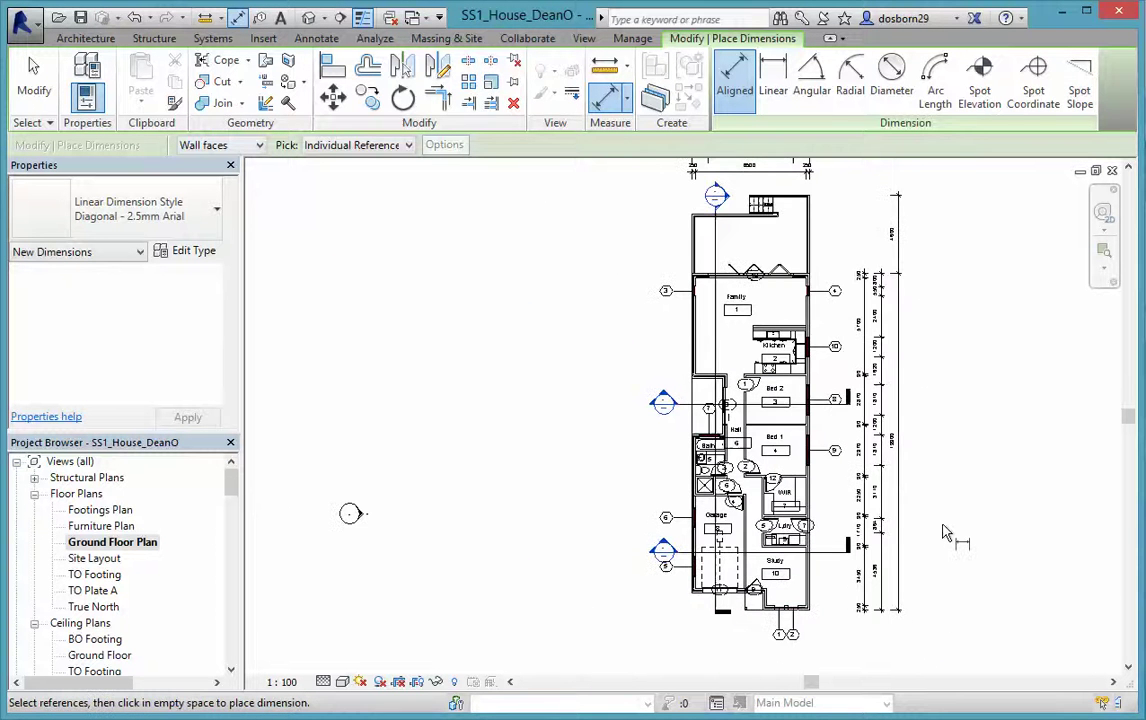
{"action": "scroll", "coordinate": [943, 535], "scroll_direction": "down", "scroll_amount": 1}
{"action": "scroll", "coordinate": [932, 524], "scroll_direction": "down", "scroll_amount": 1}
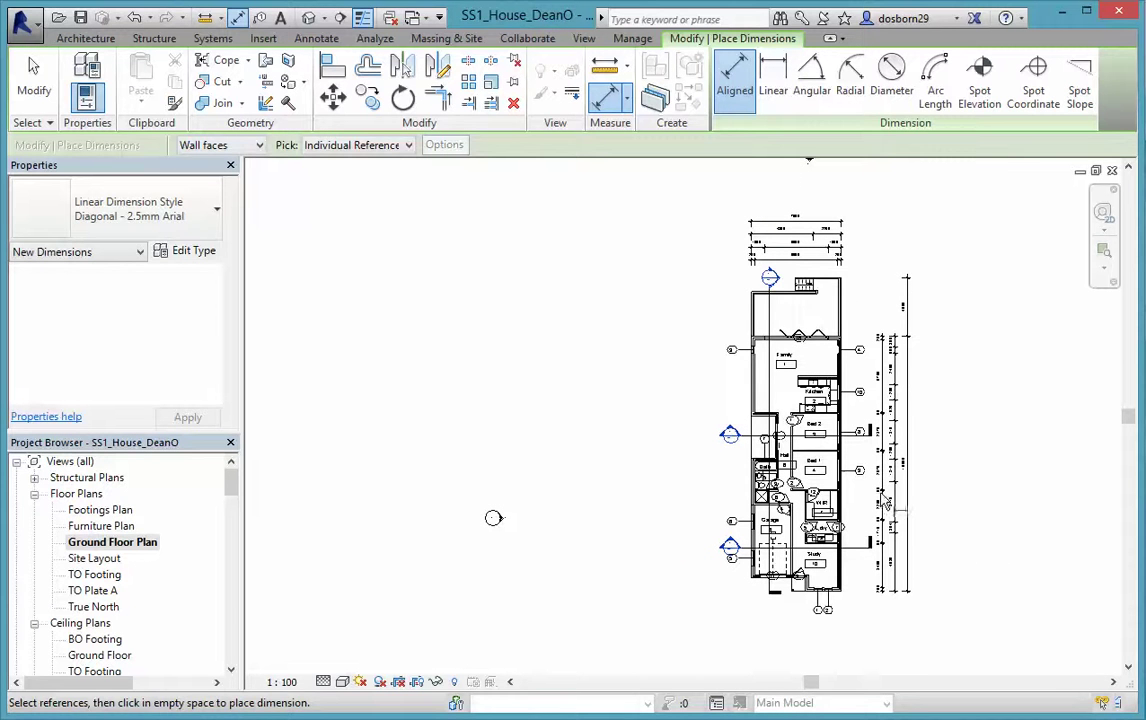